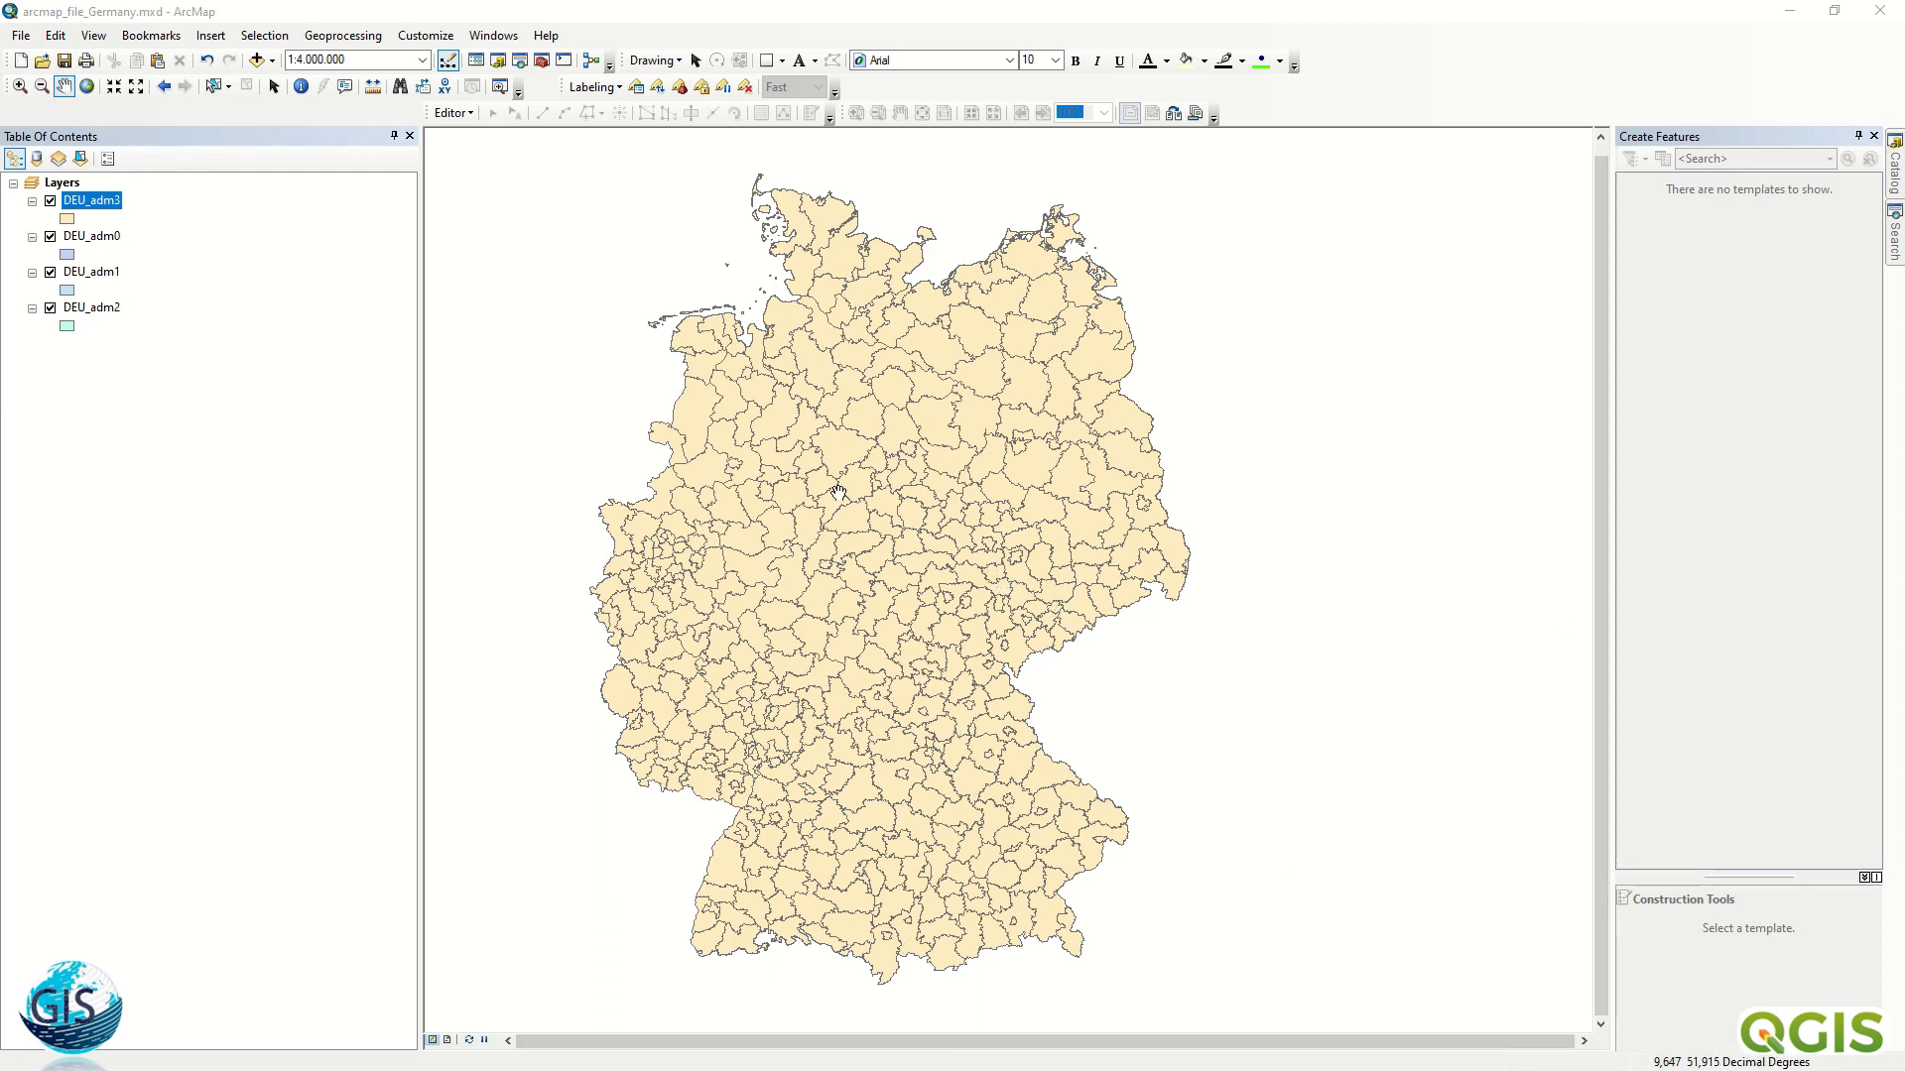
# - Hide the DEU_adm3 and DEU_adm0 layers in ArcMap, leaving only DEU_adm2 boundaries drawn
pyautogui.scroll(2, 886, 410)
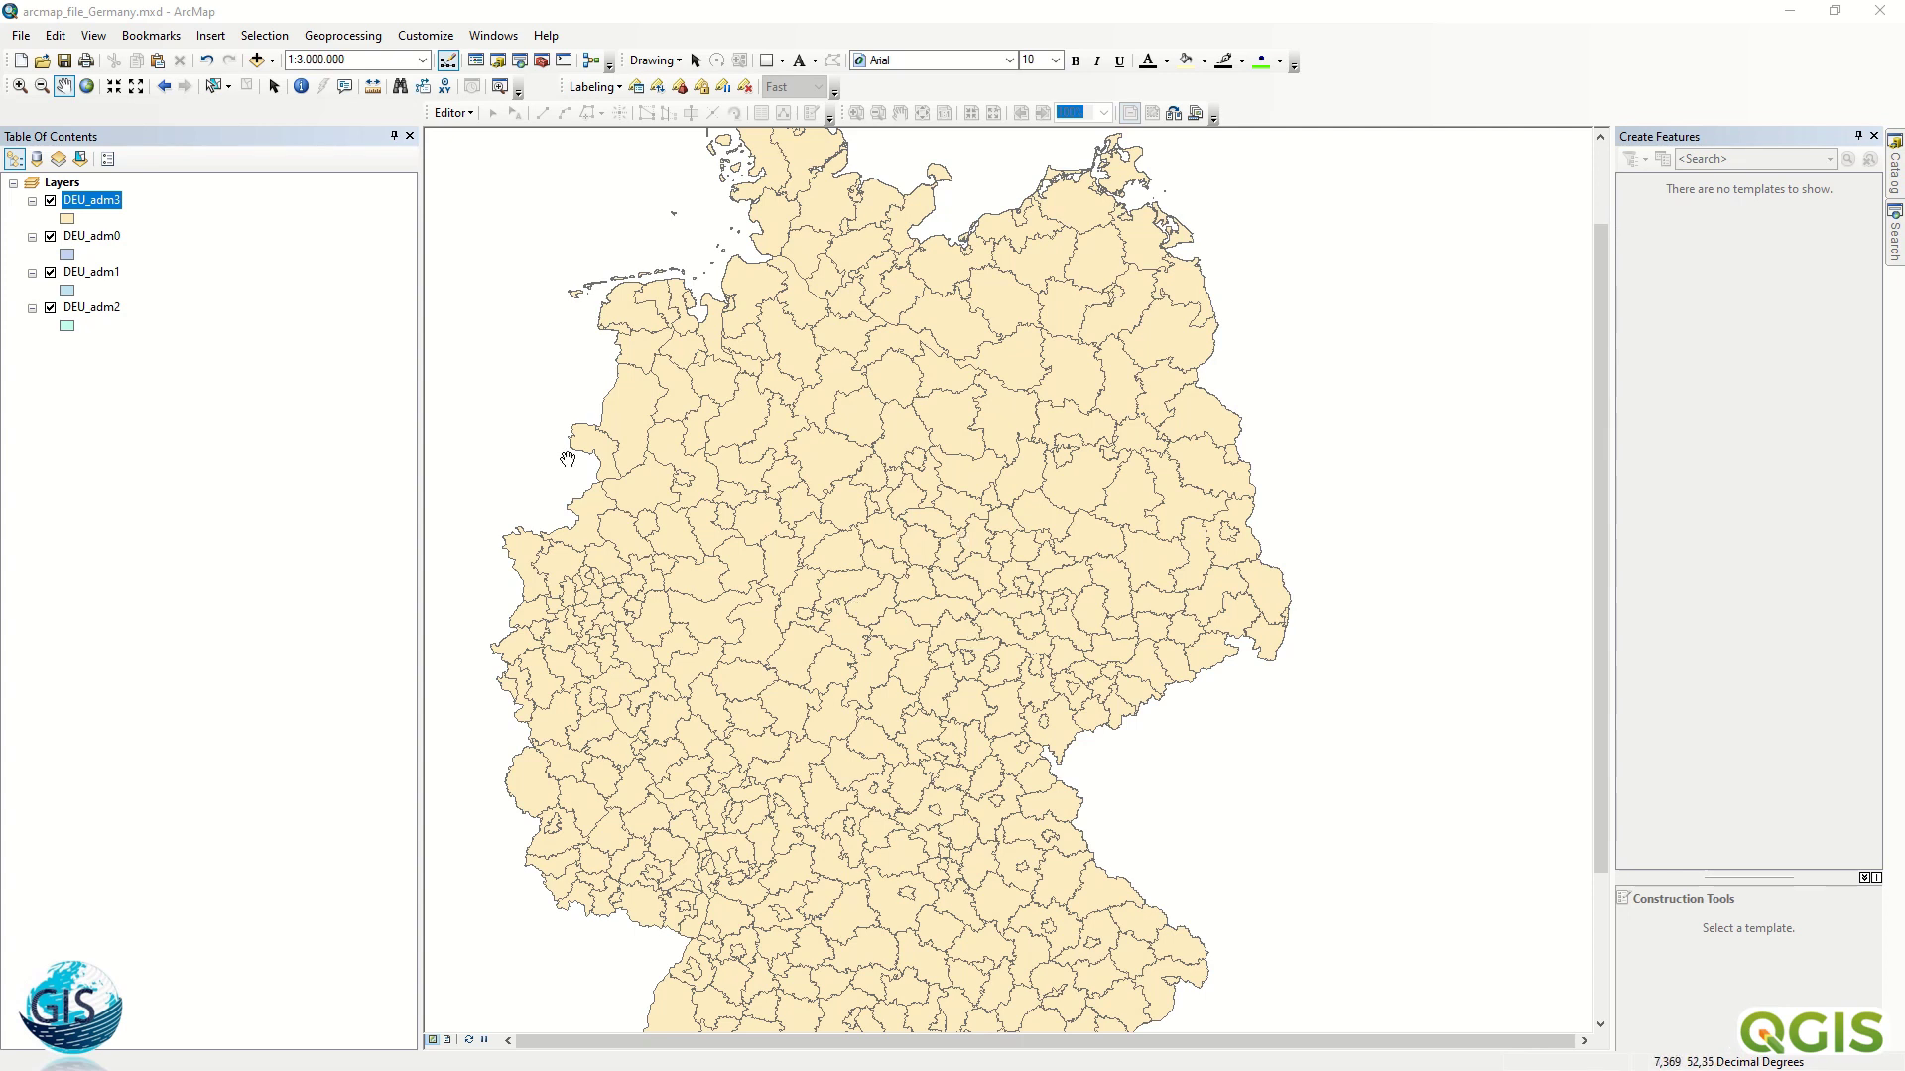
pyautogui.click(50, 200)
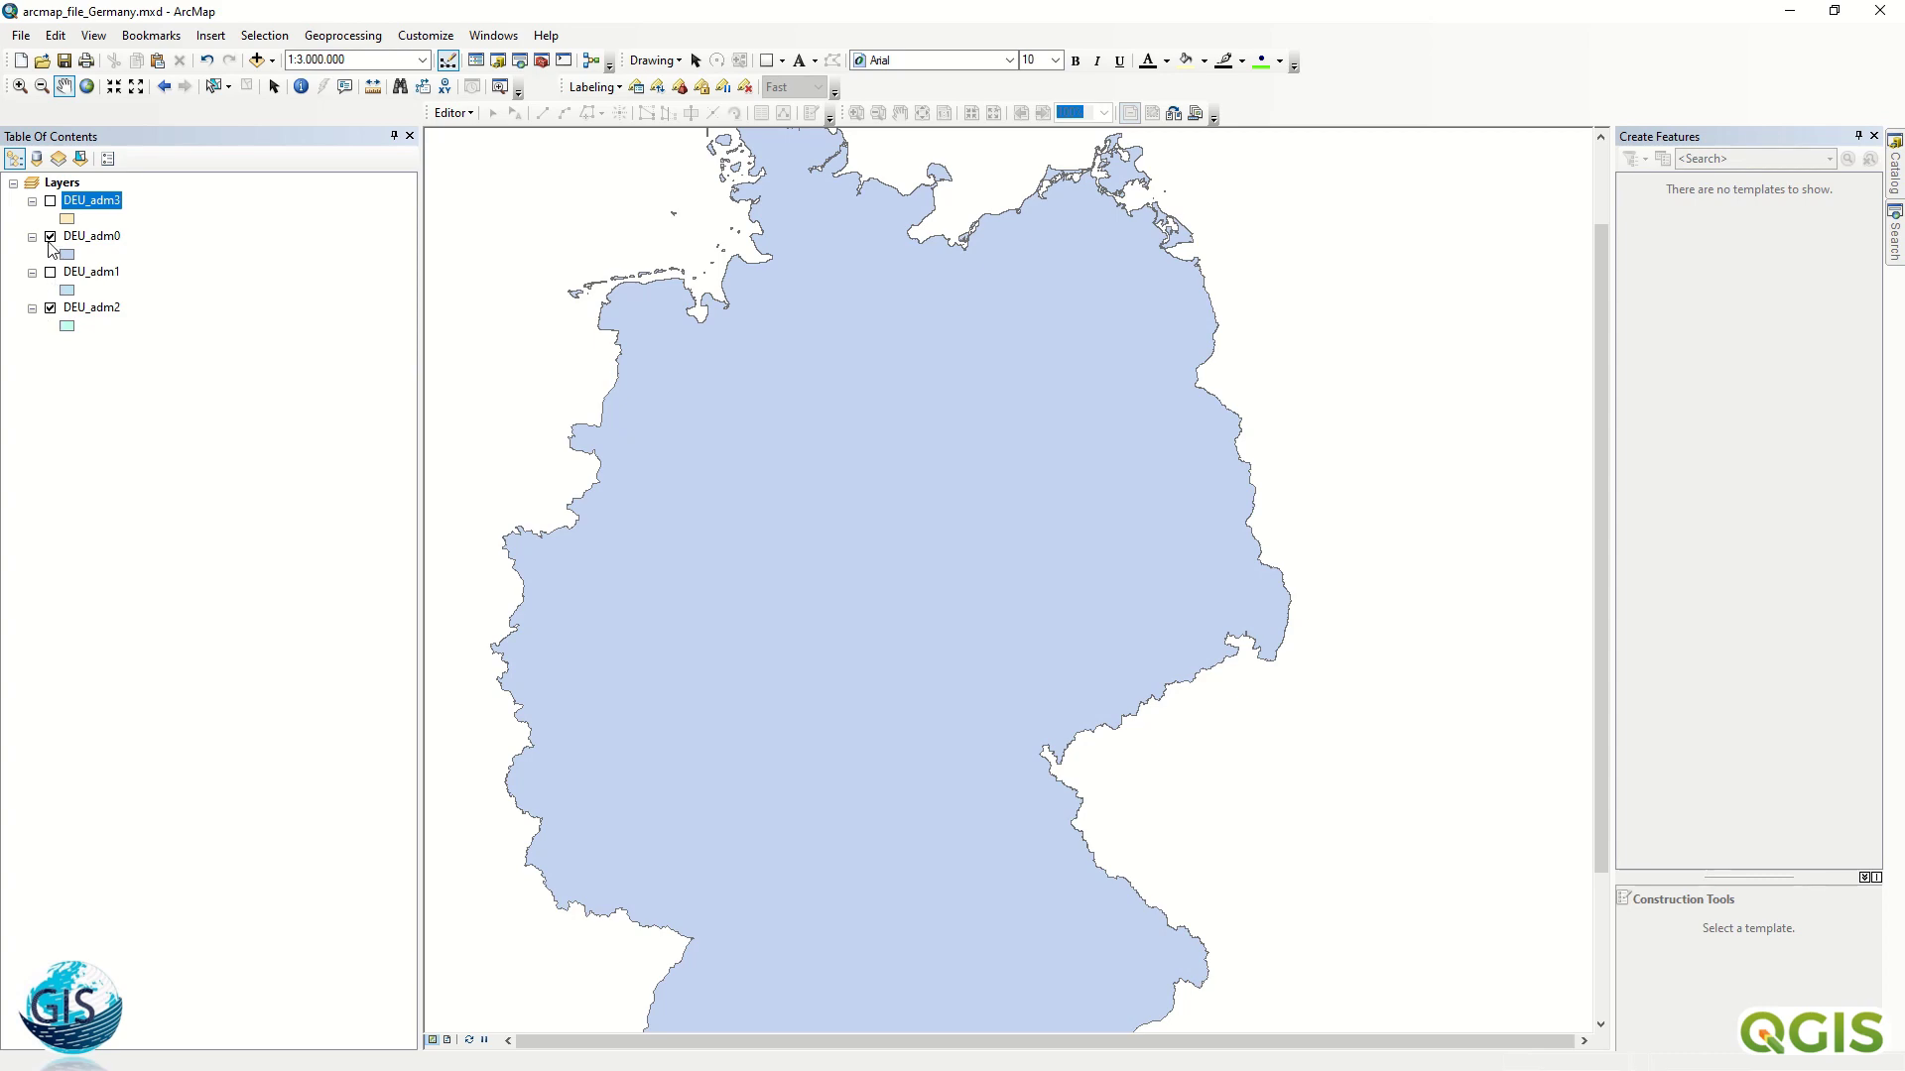
pyautogui.click(50, 236)
pyautogui.scroll(2, 859, 655)
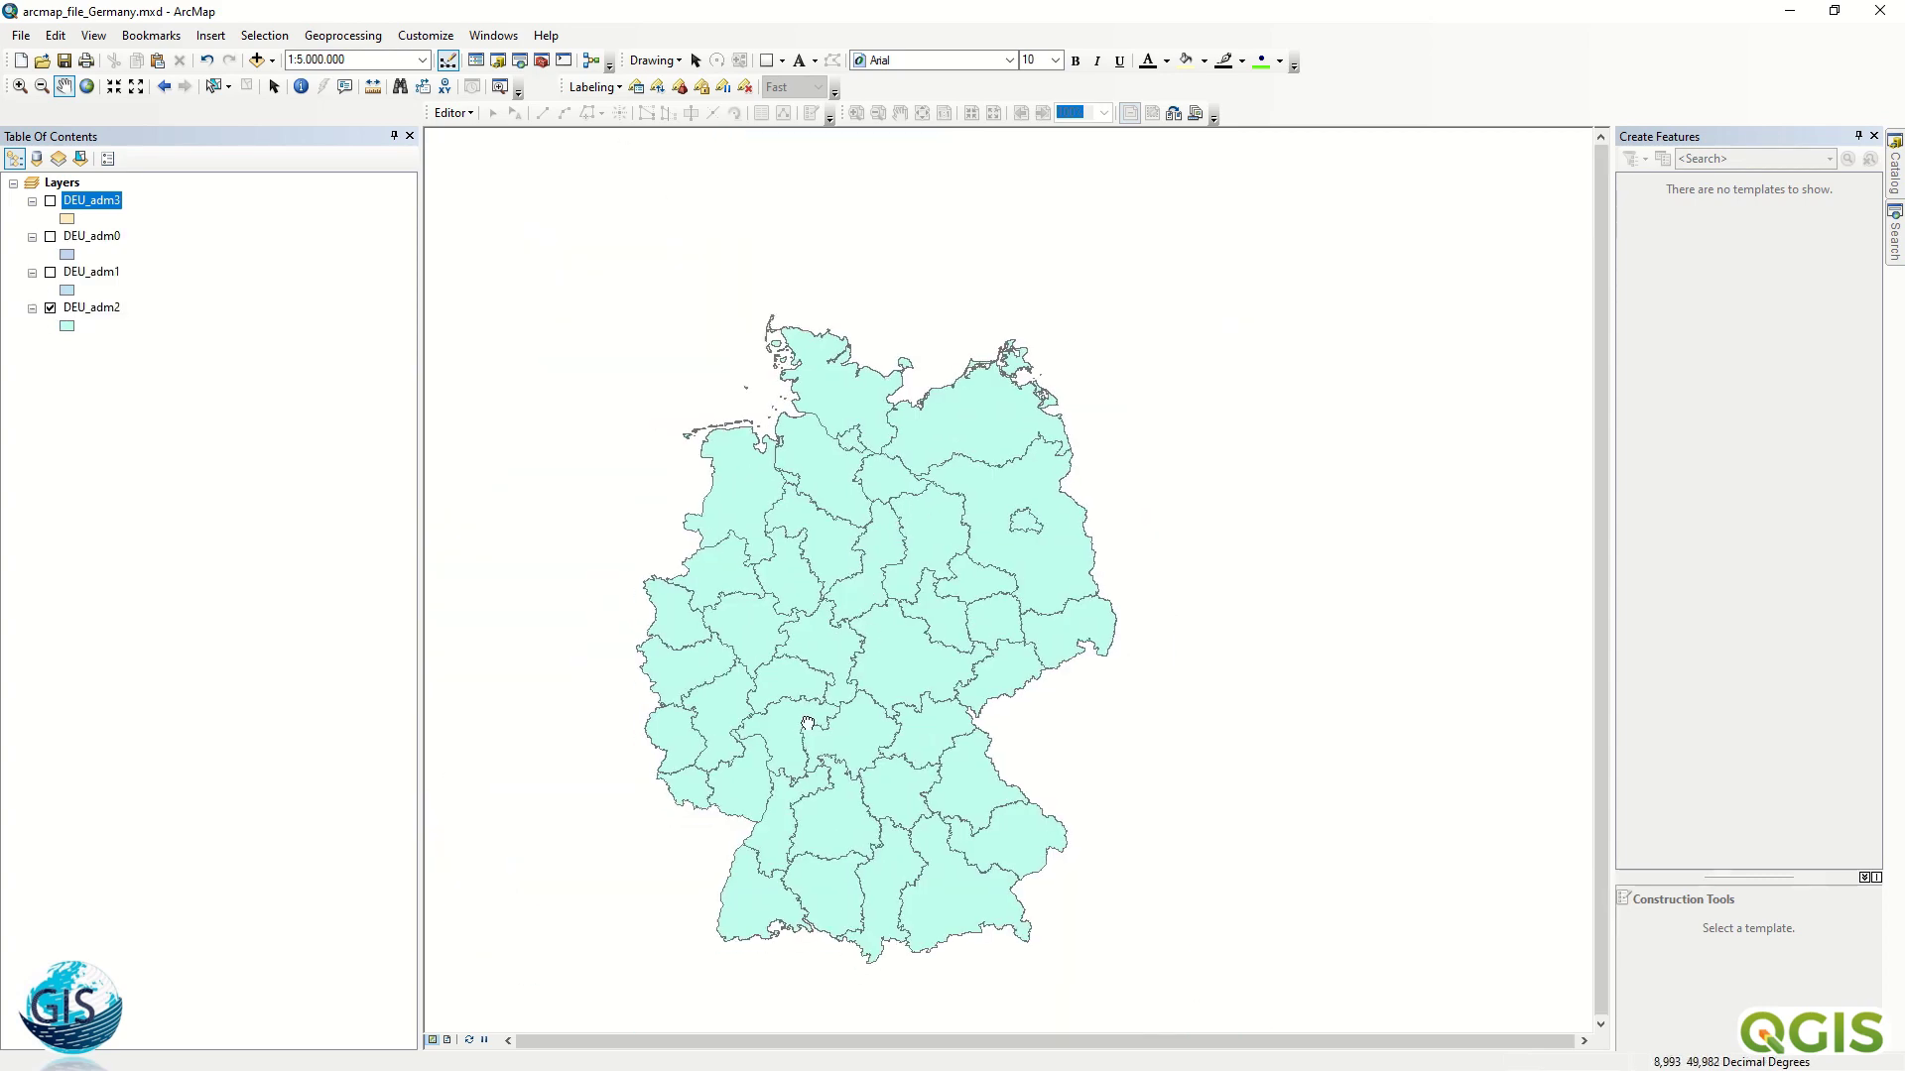
pyautogui.rightClick(92, 202)
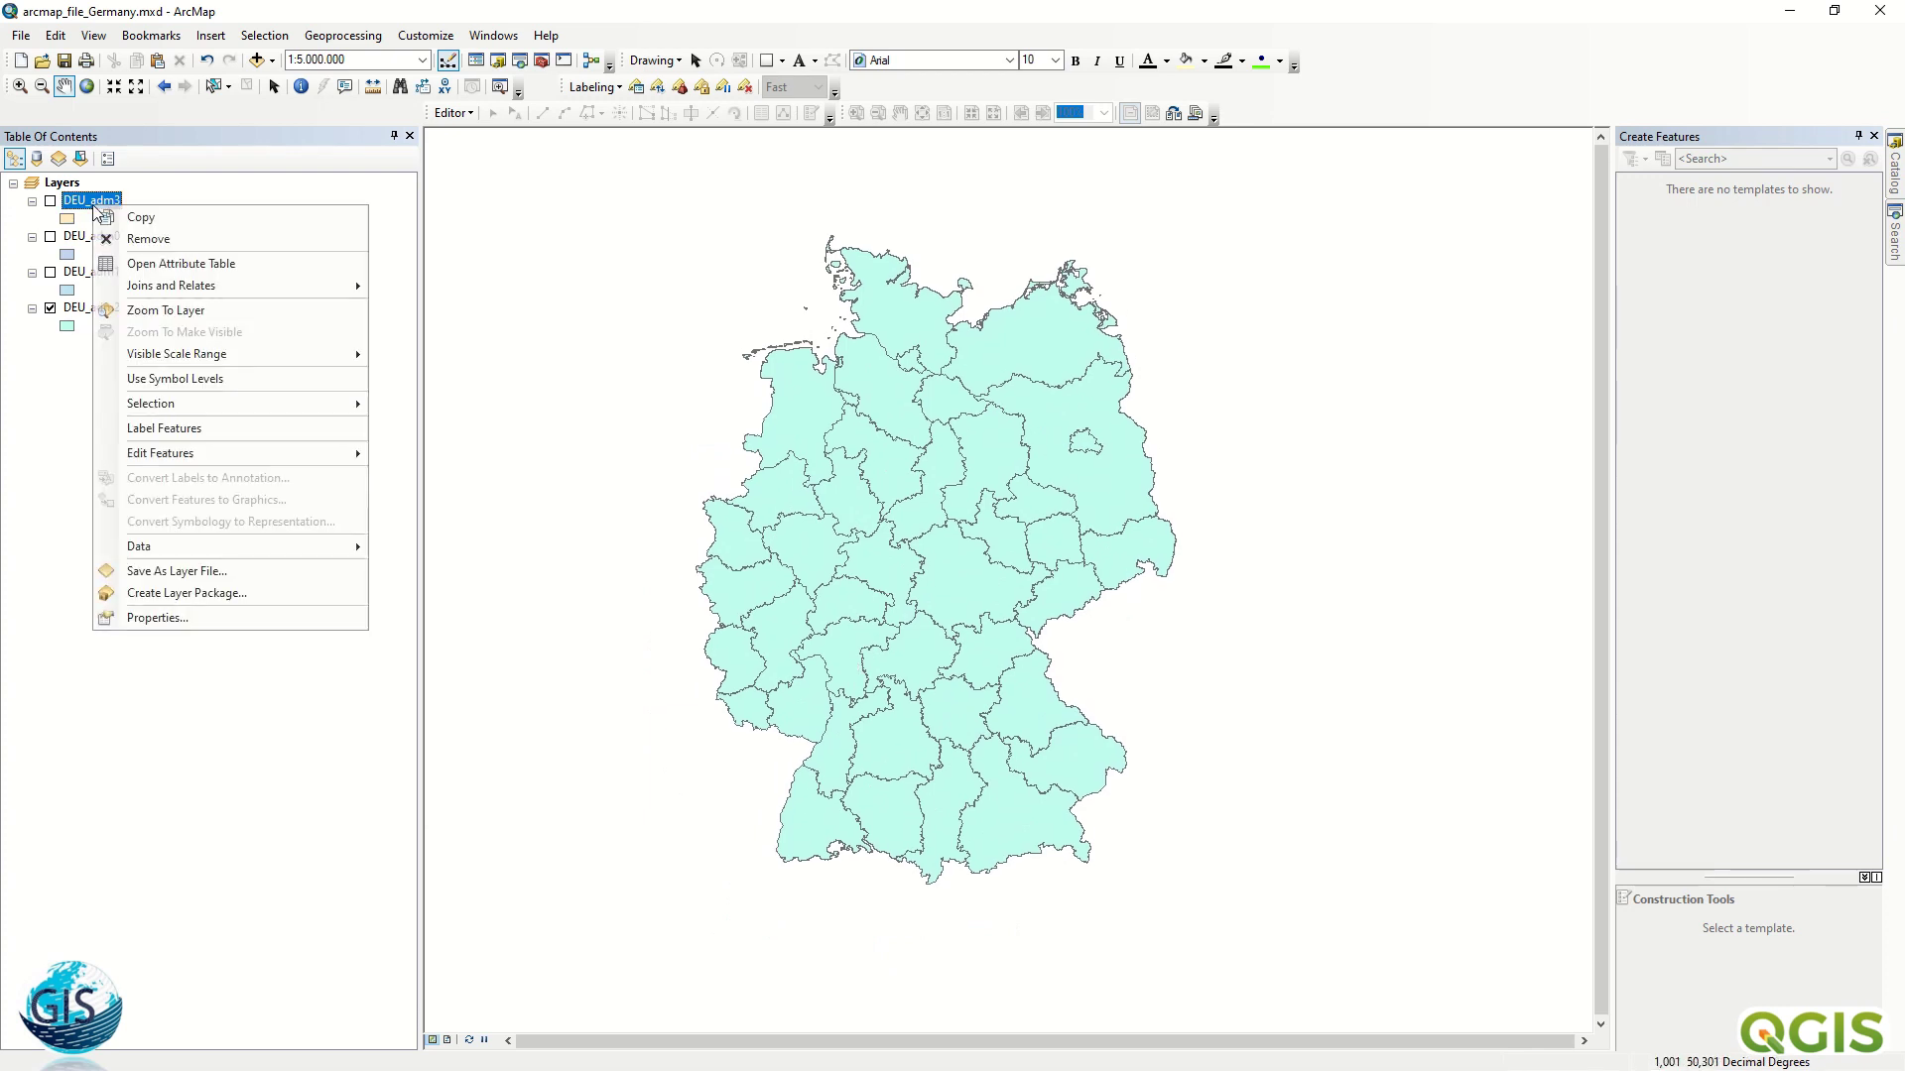
pyautogui.click(170, 618)
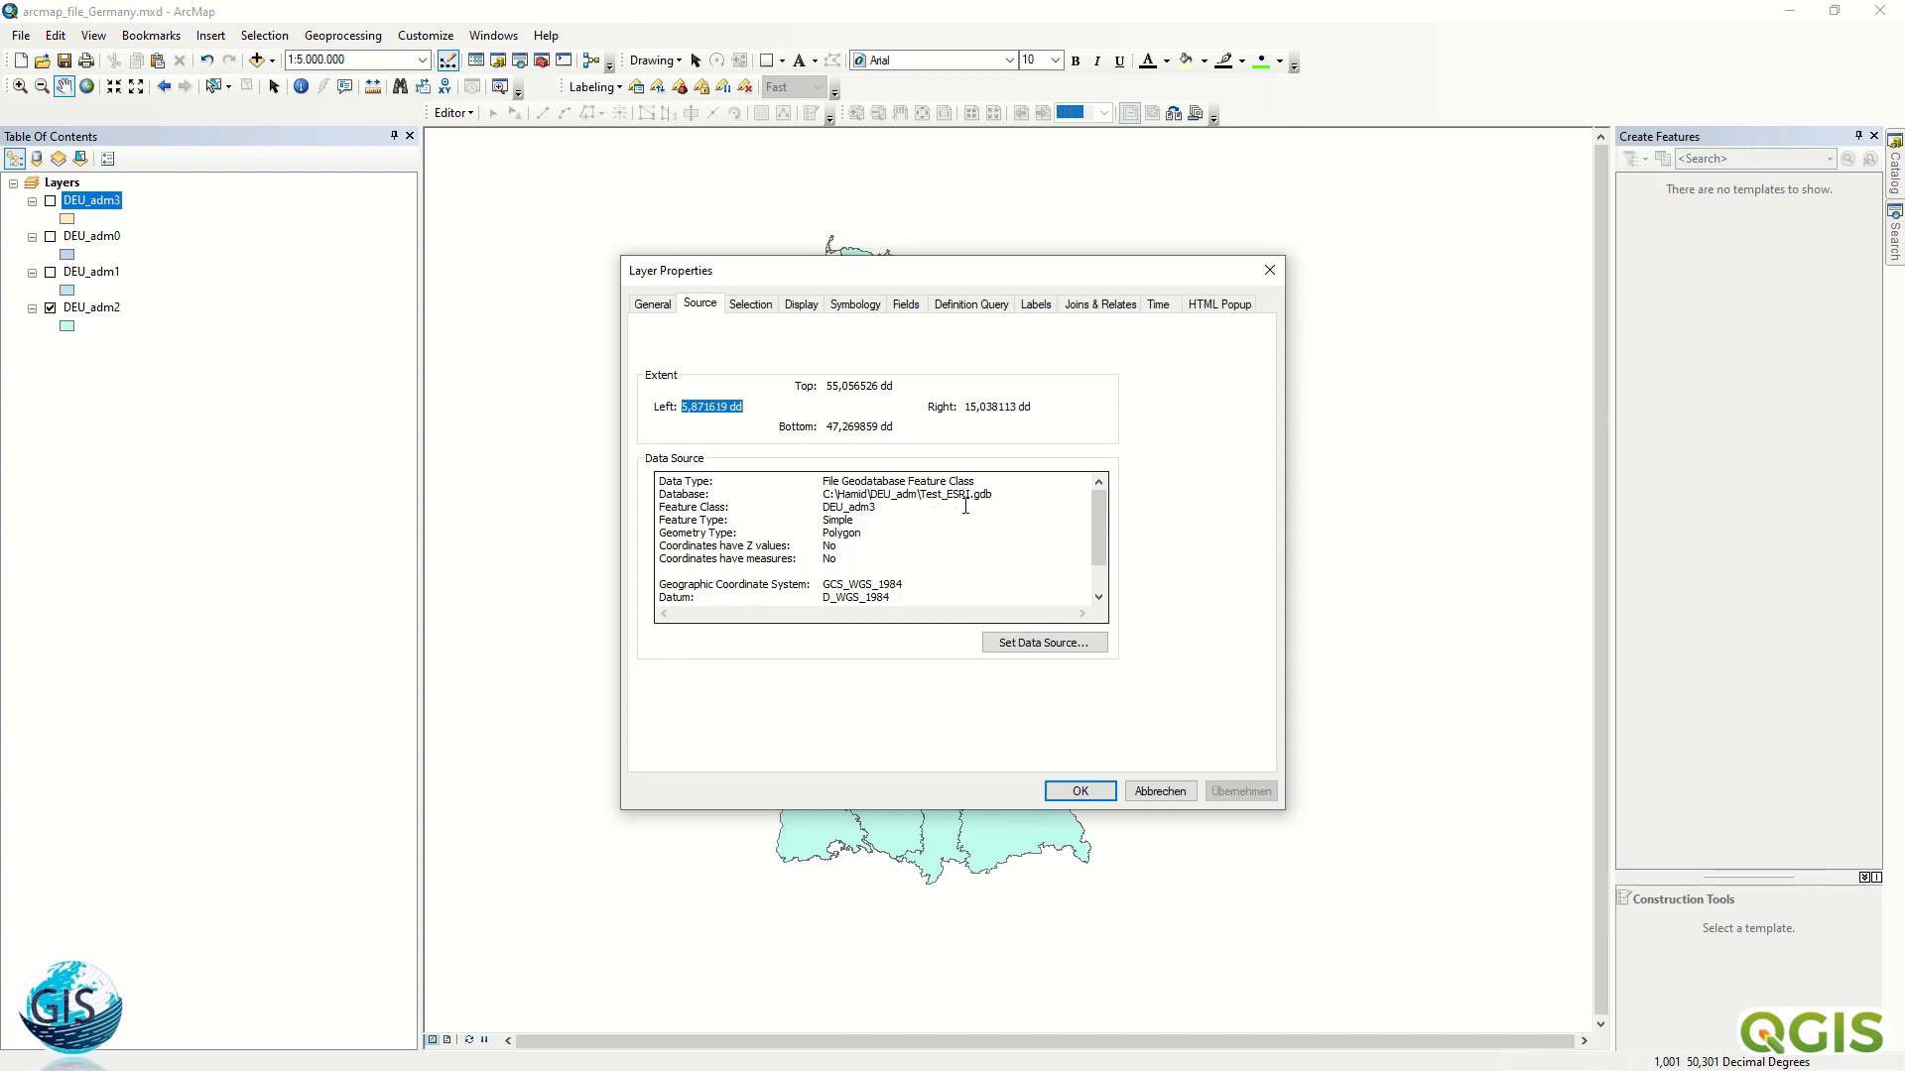
pyautogui.moveTo(973, 495); pyautogui.dragTo(921, 498)
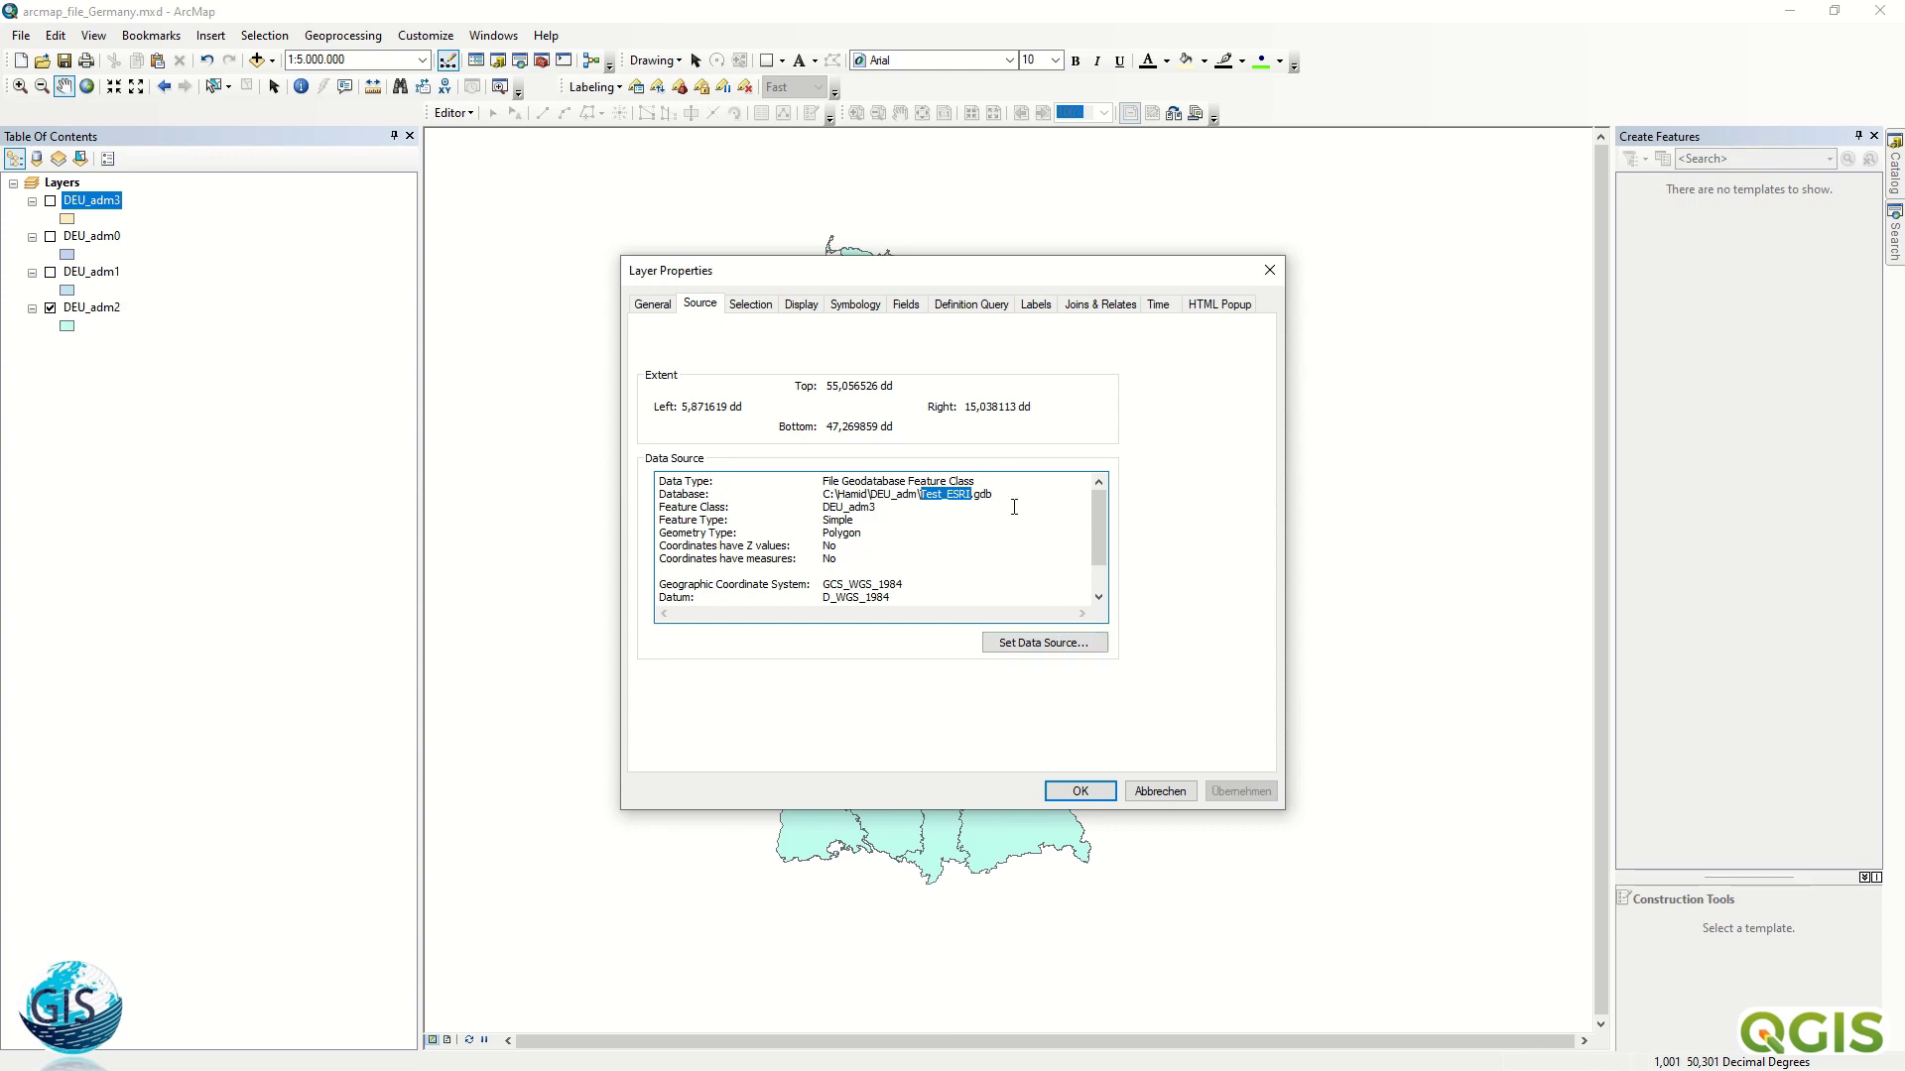
pyautogui.click(1270, 270)
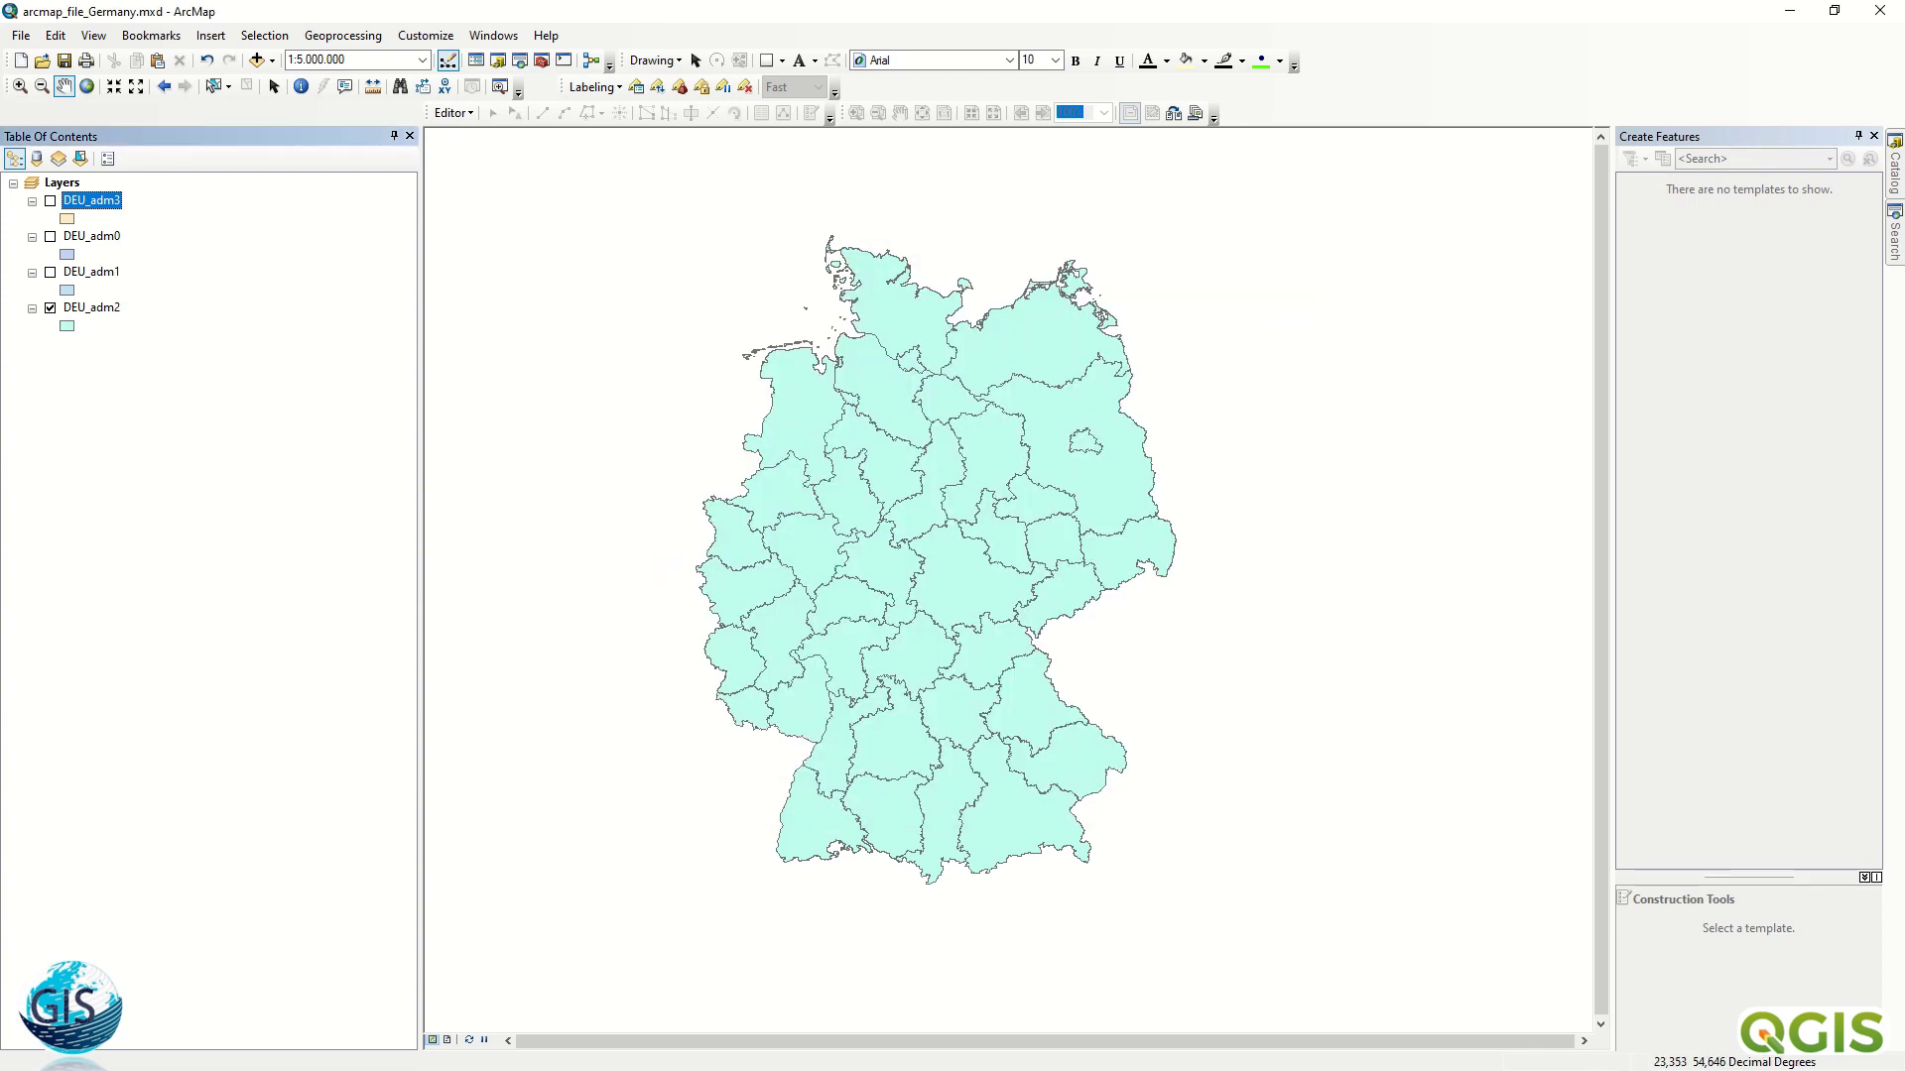
# - Show the Catalog listing Test_ESRI.gdb and turn the DEU_adm3 districts layer back on
pyautogui.click(1894, 183)
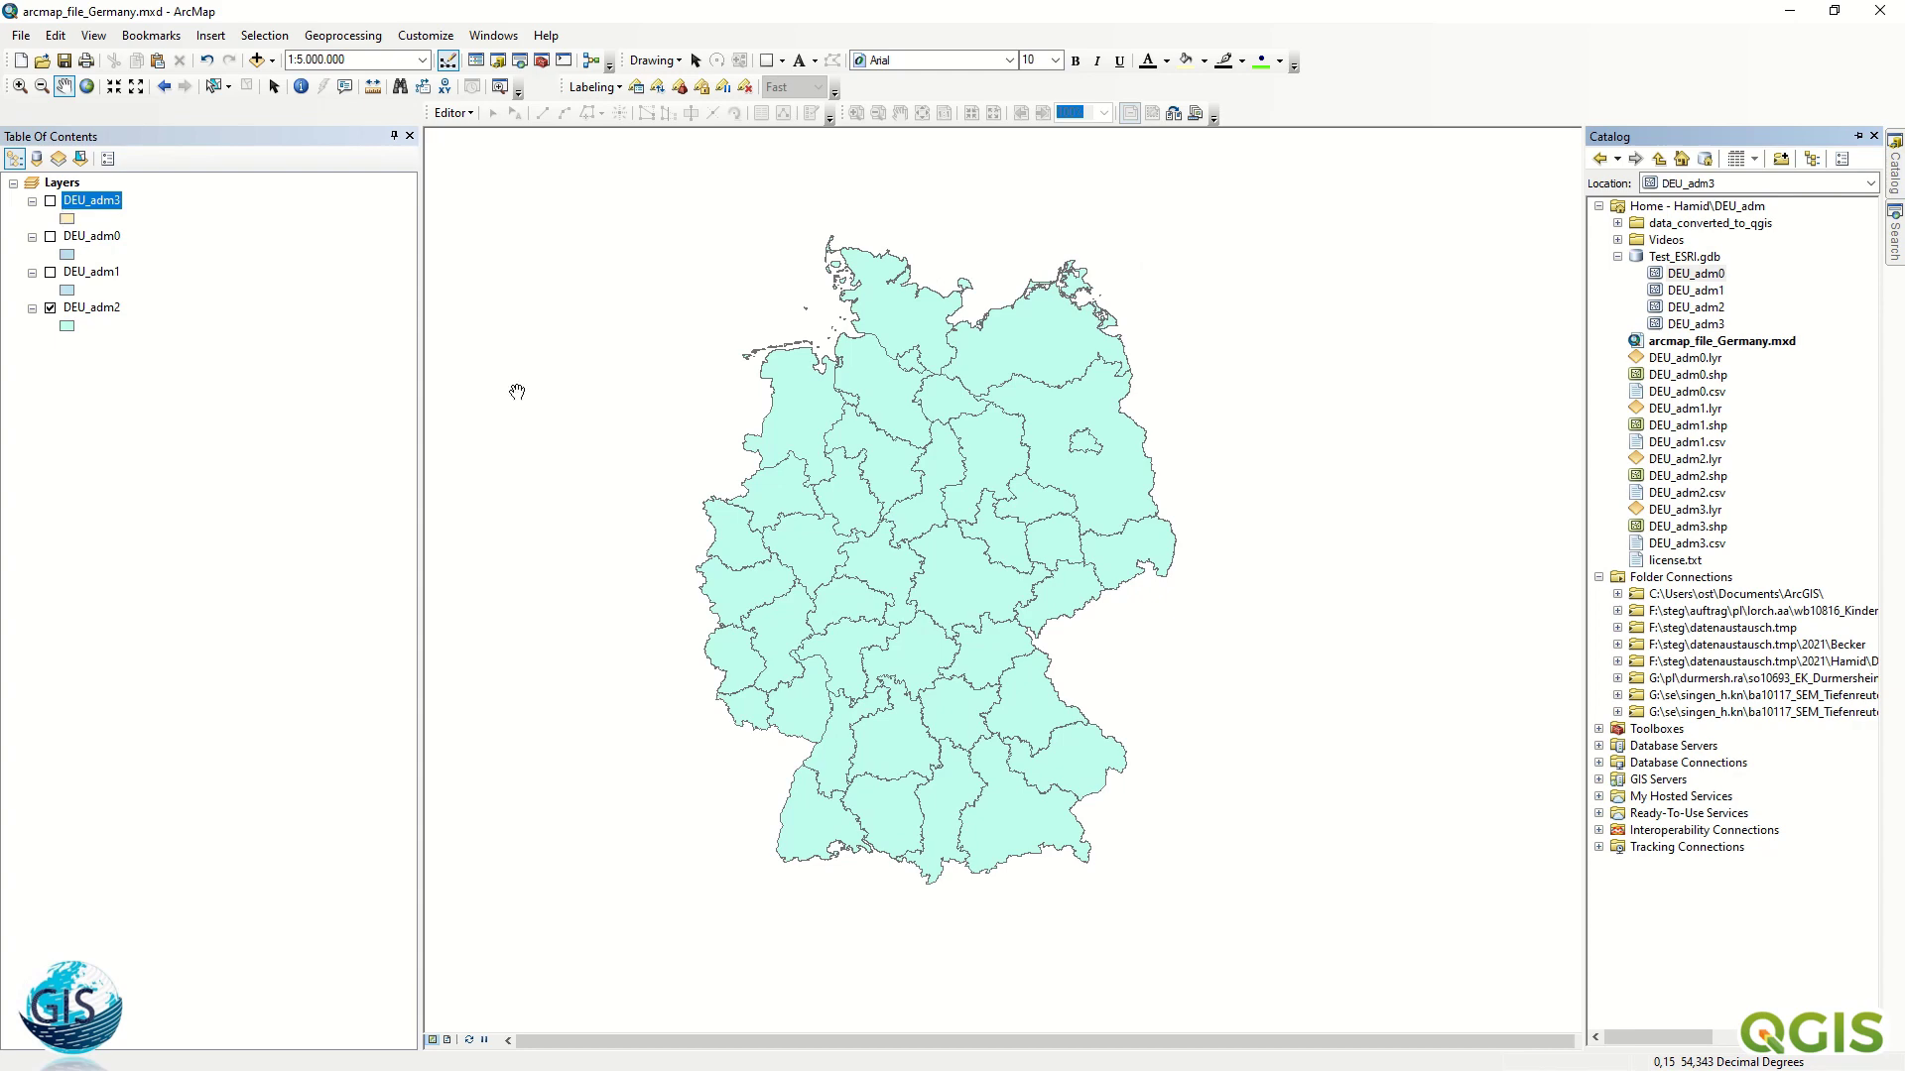
pyautogui.click(51, 201)
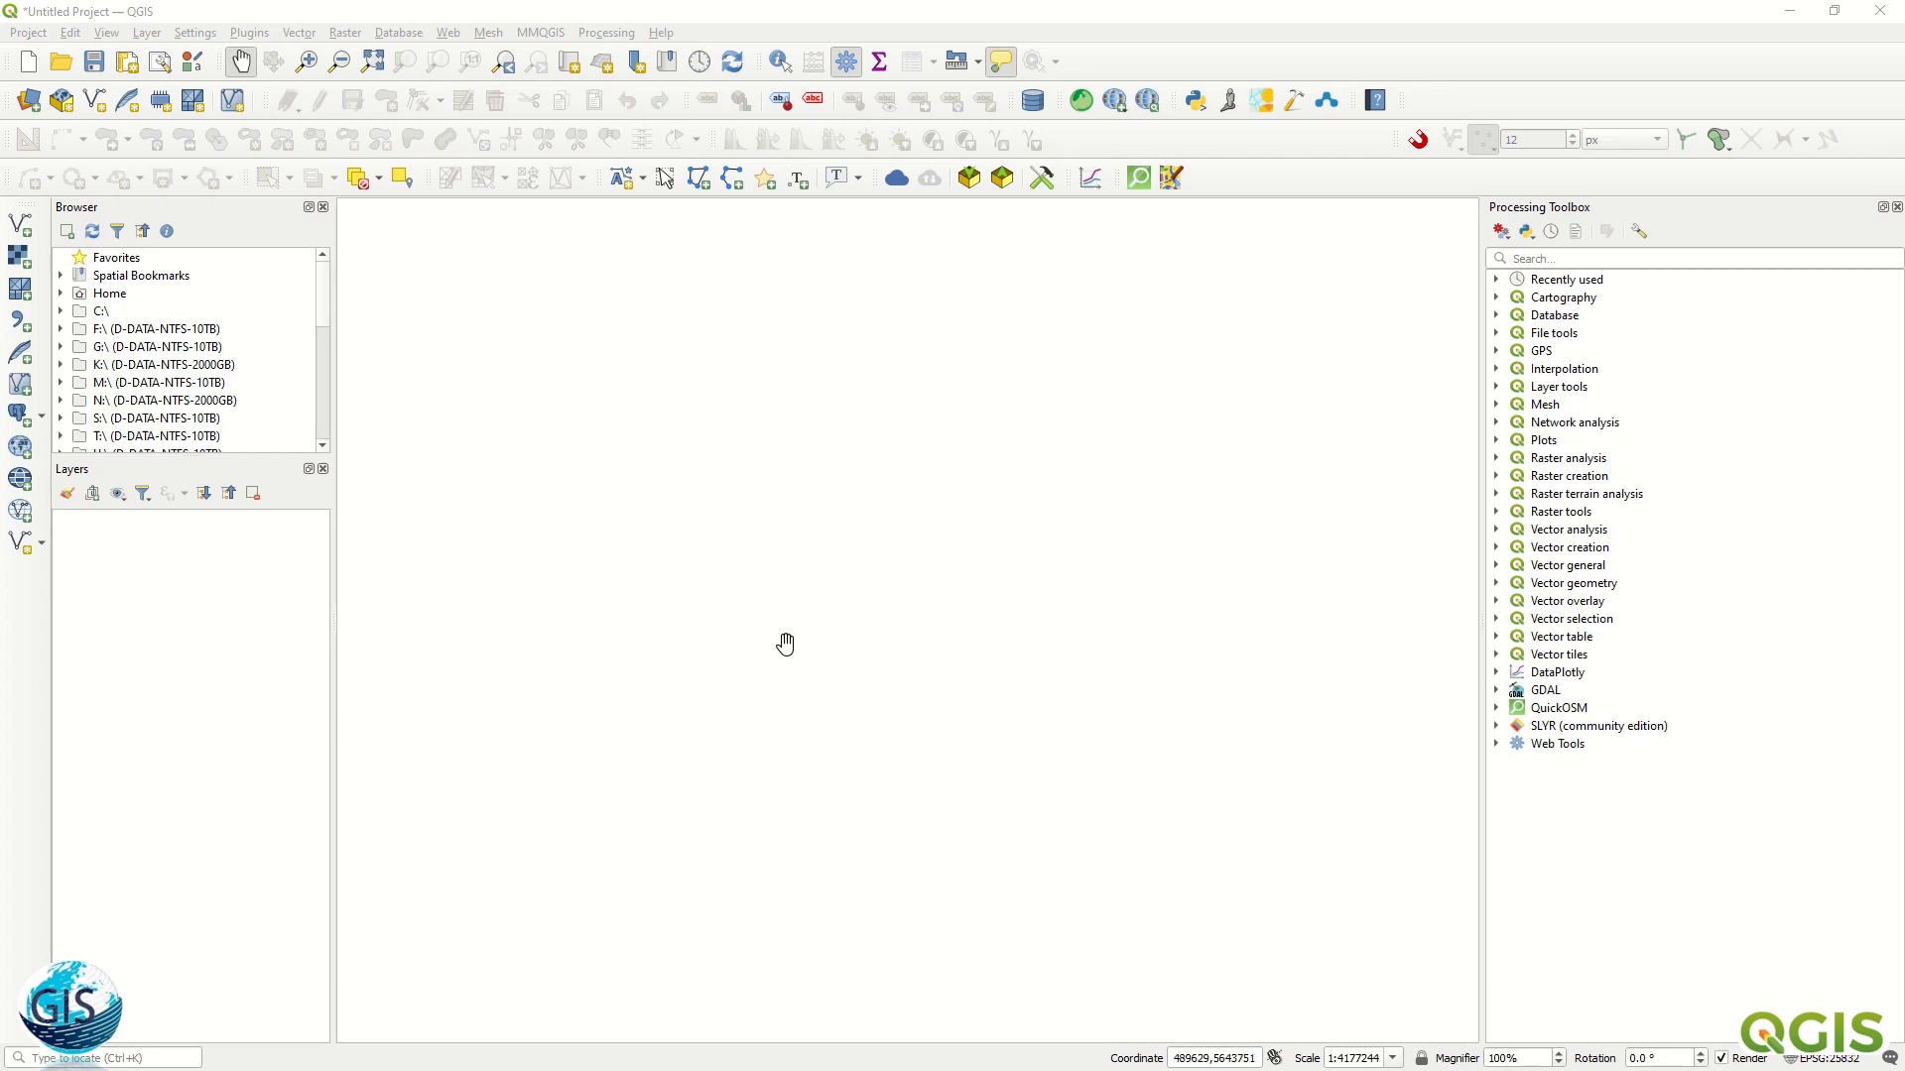
# - Start adding a vector layer from the Layer > Add Layer menu in QGIS
pyautogui.click(148, 38)
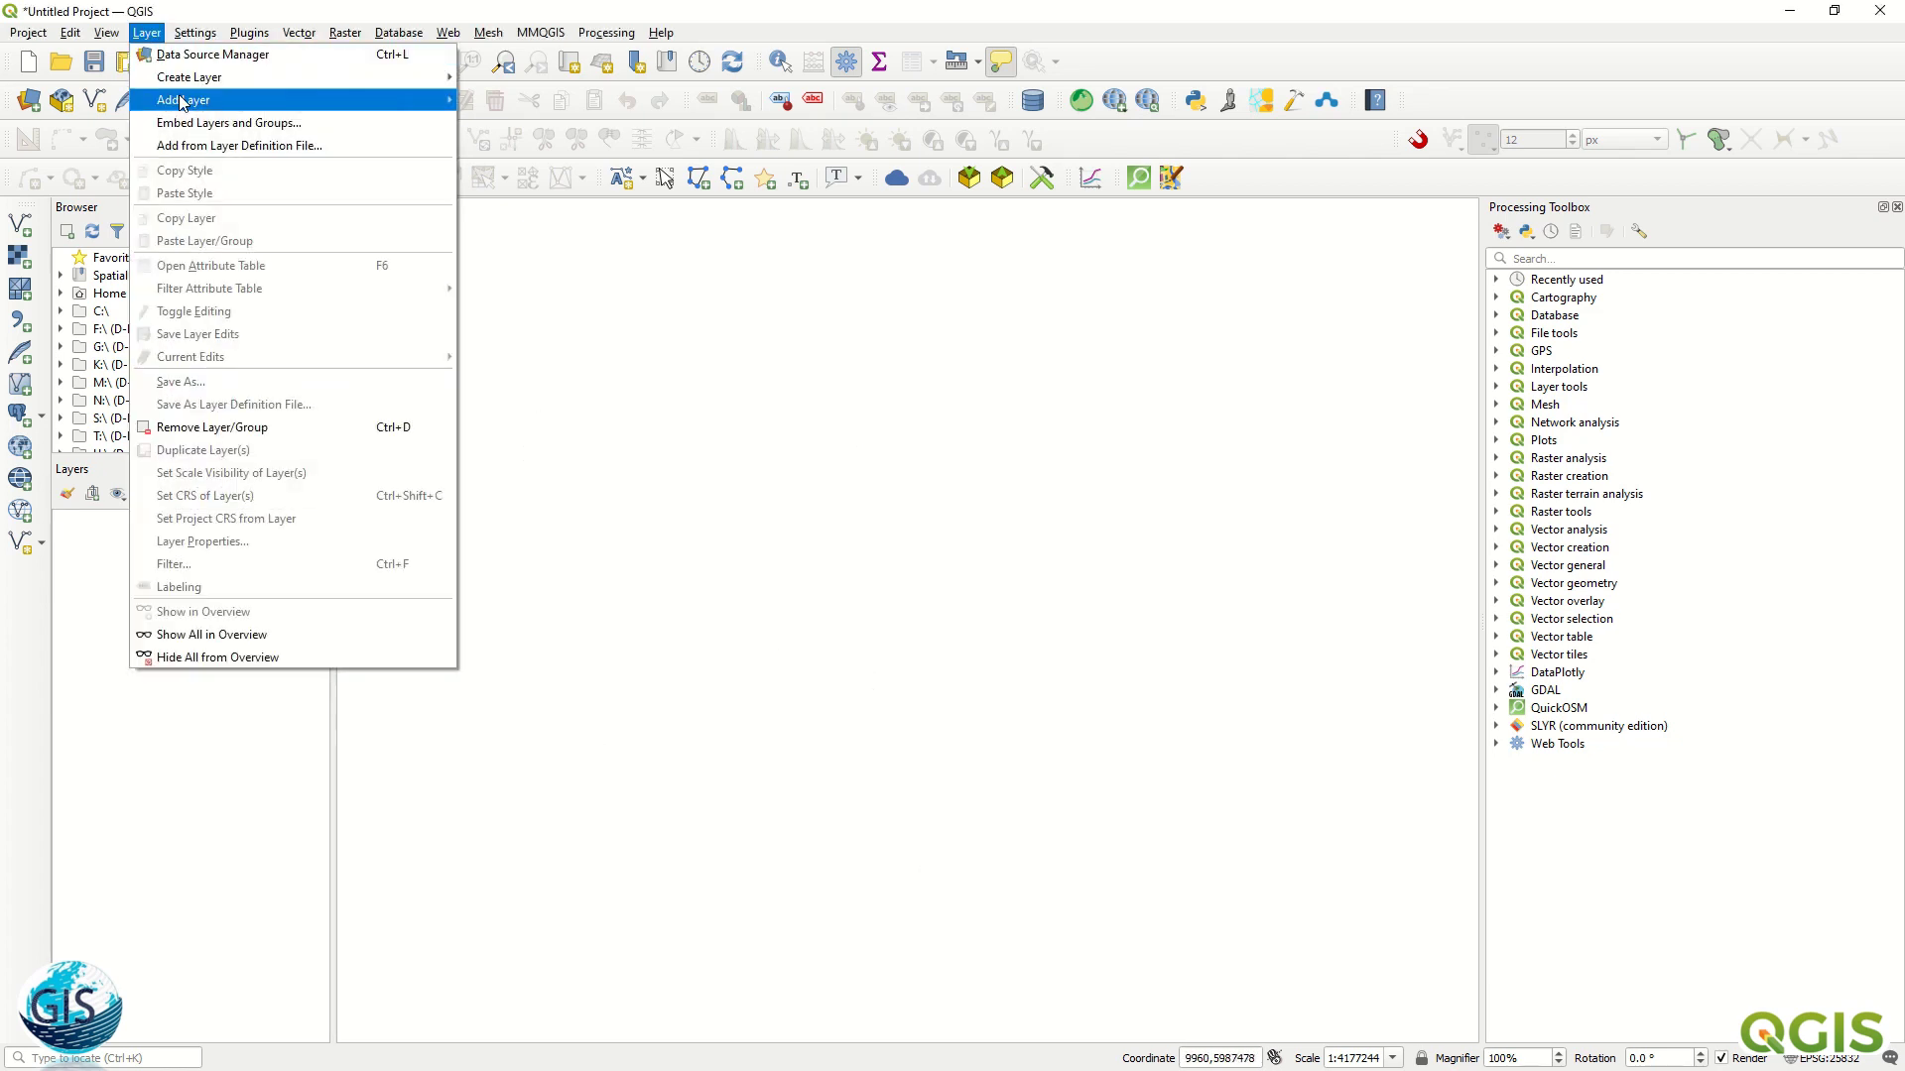
pyautogui.moveTo(184, 107)
pyautogui.click(627, 103)
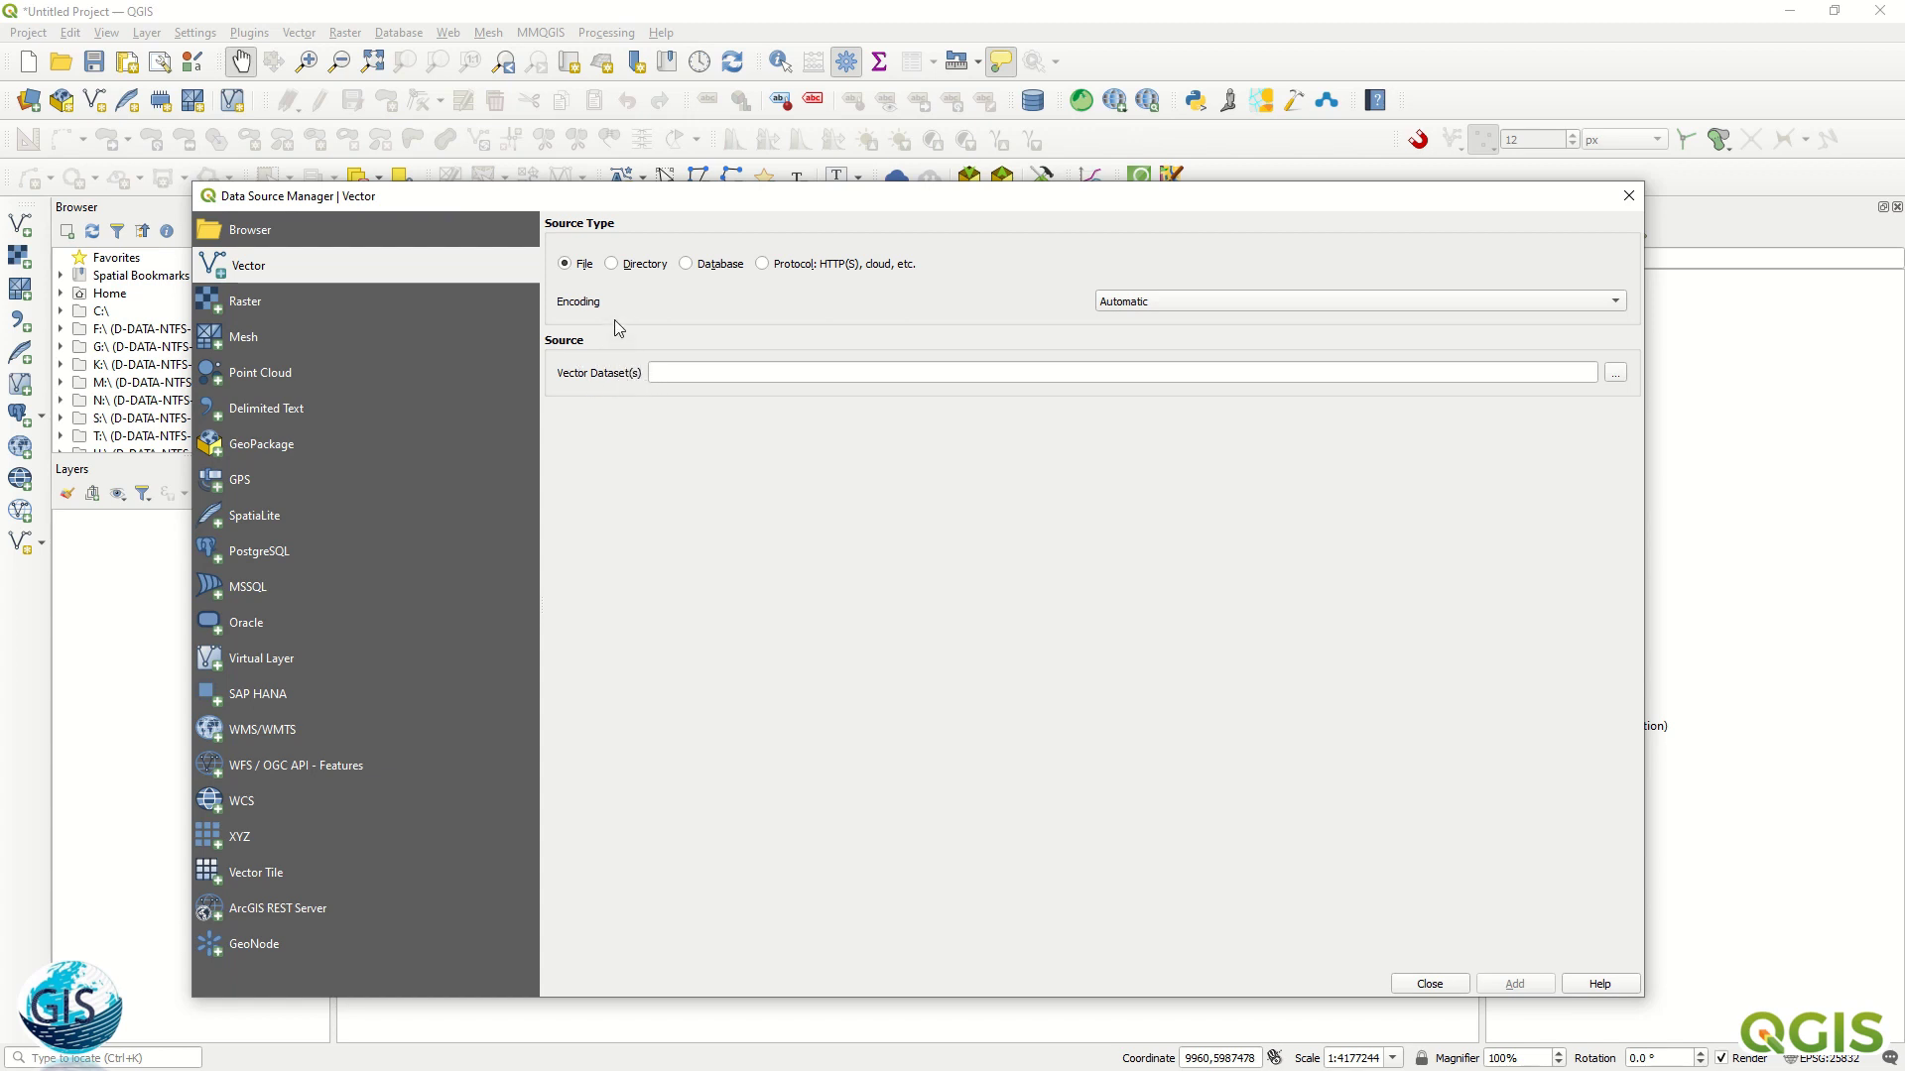
# - Set the vector source to Directory with type OpenFileGDB and browse for the dataset folder
pyautogui.click(615, 266)
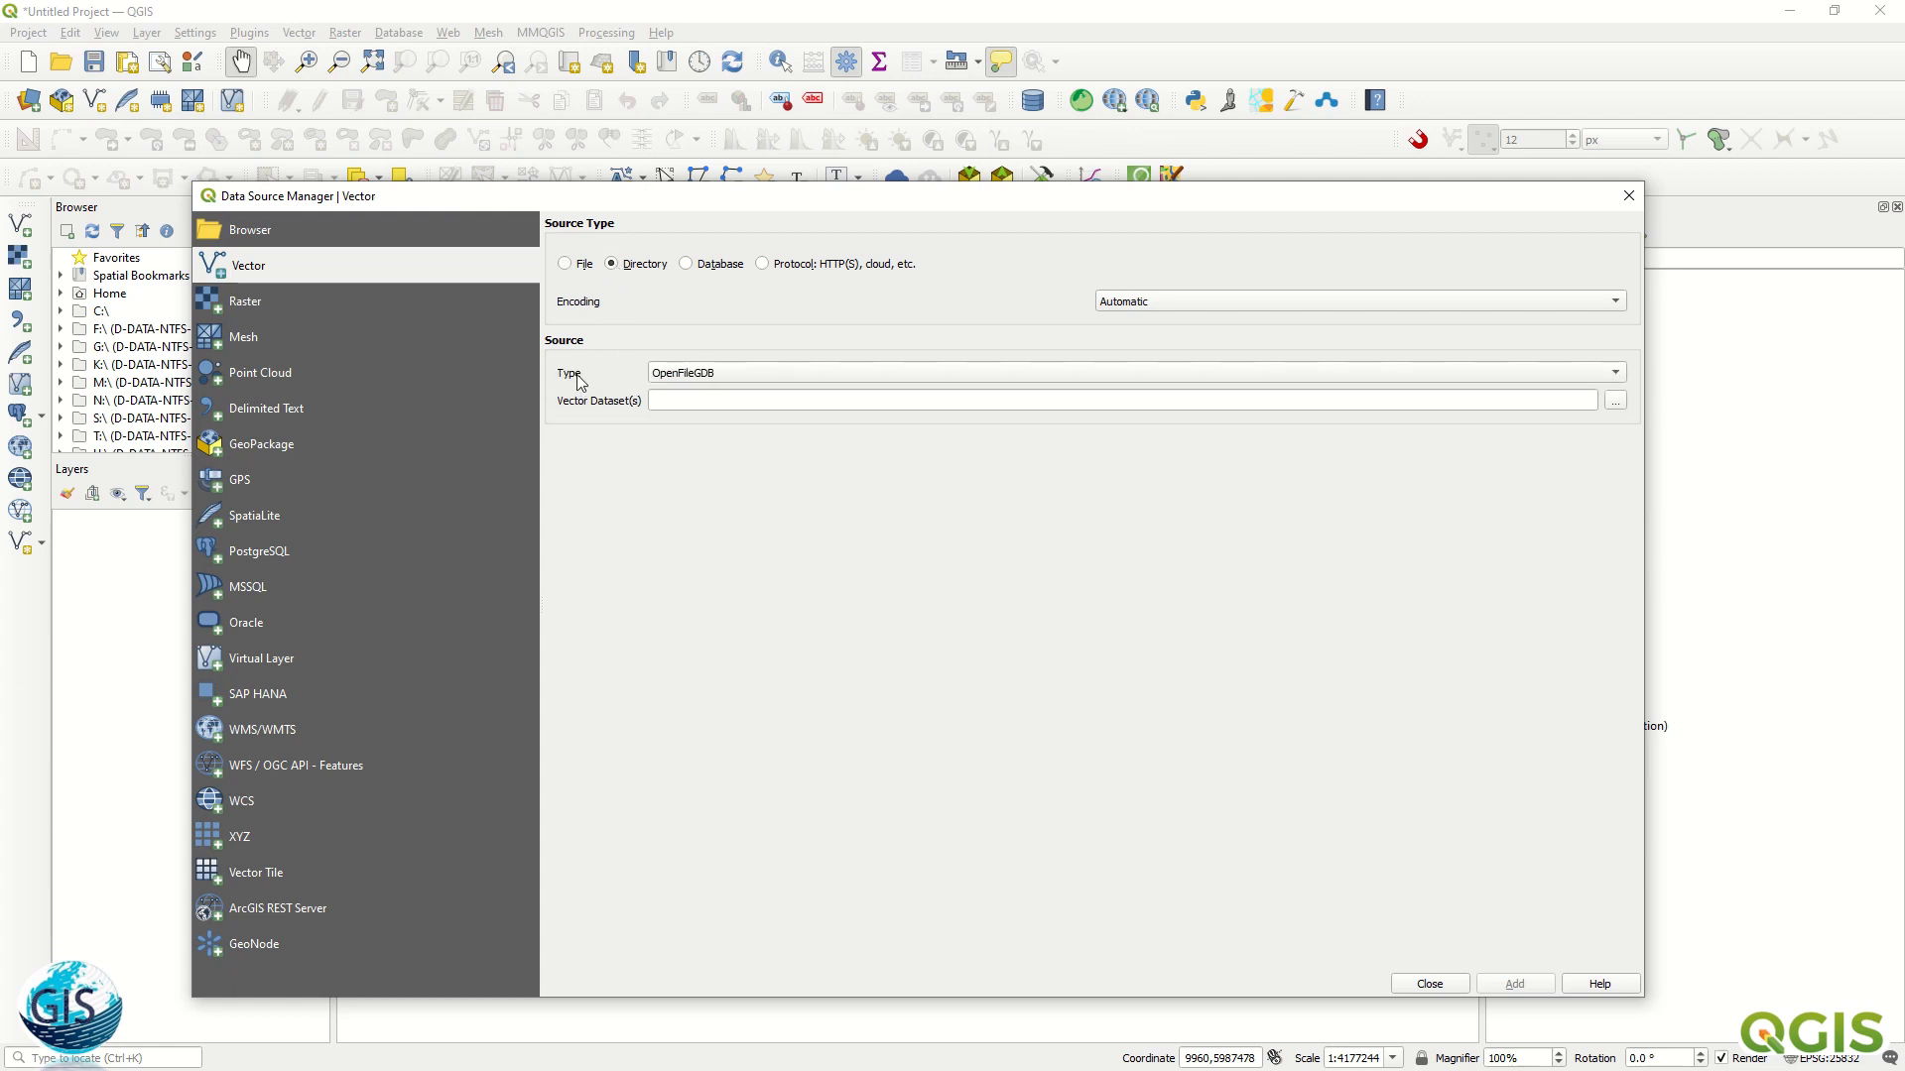
pyautogui.click(716, 377)
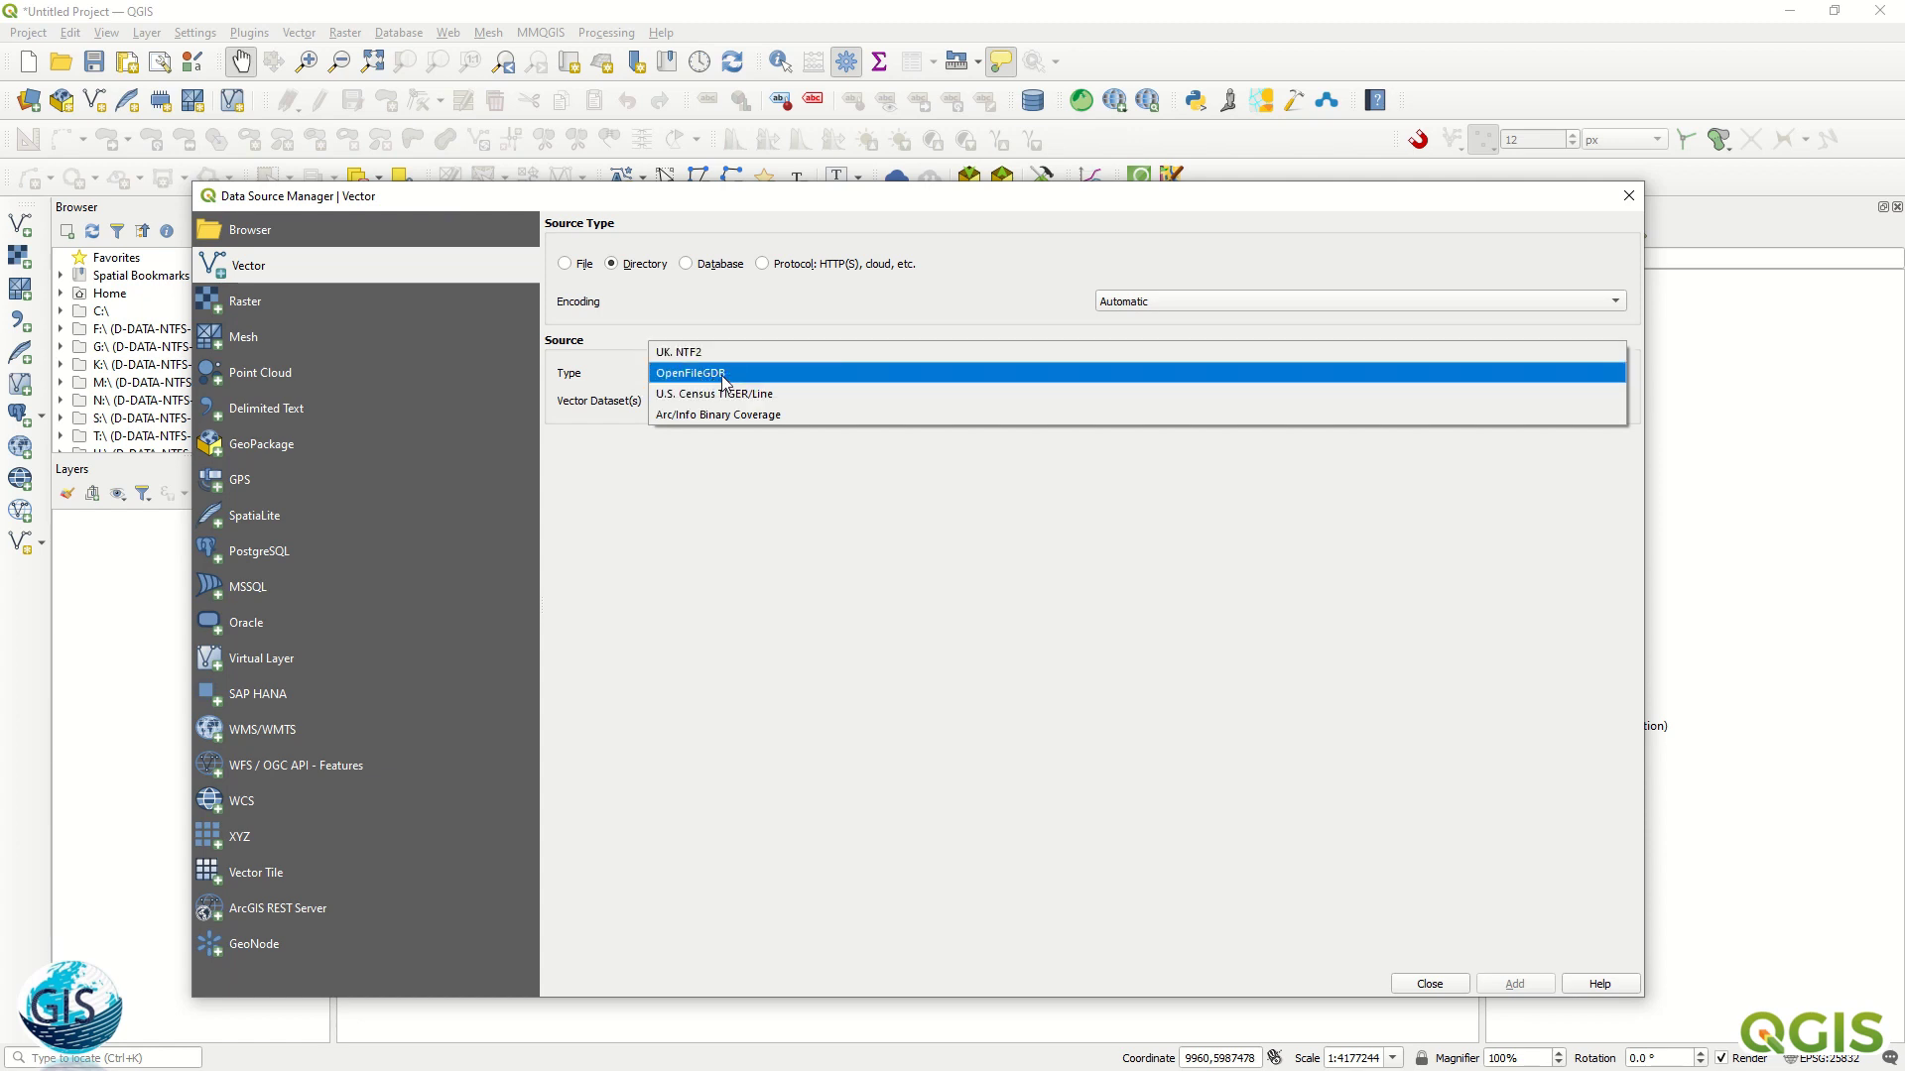
pyautogui.click(723, 377)
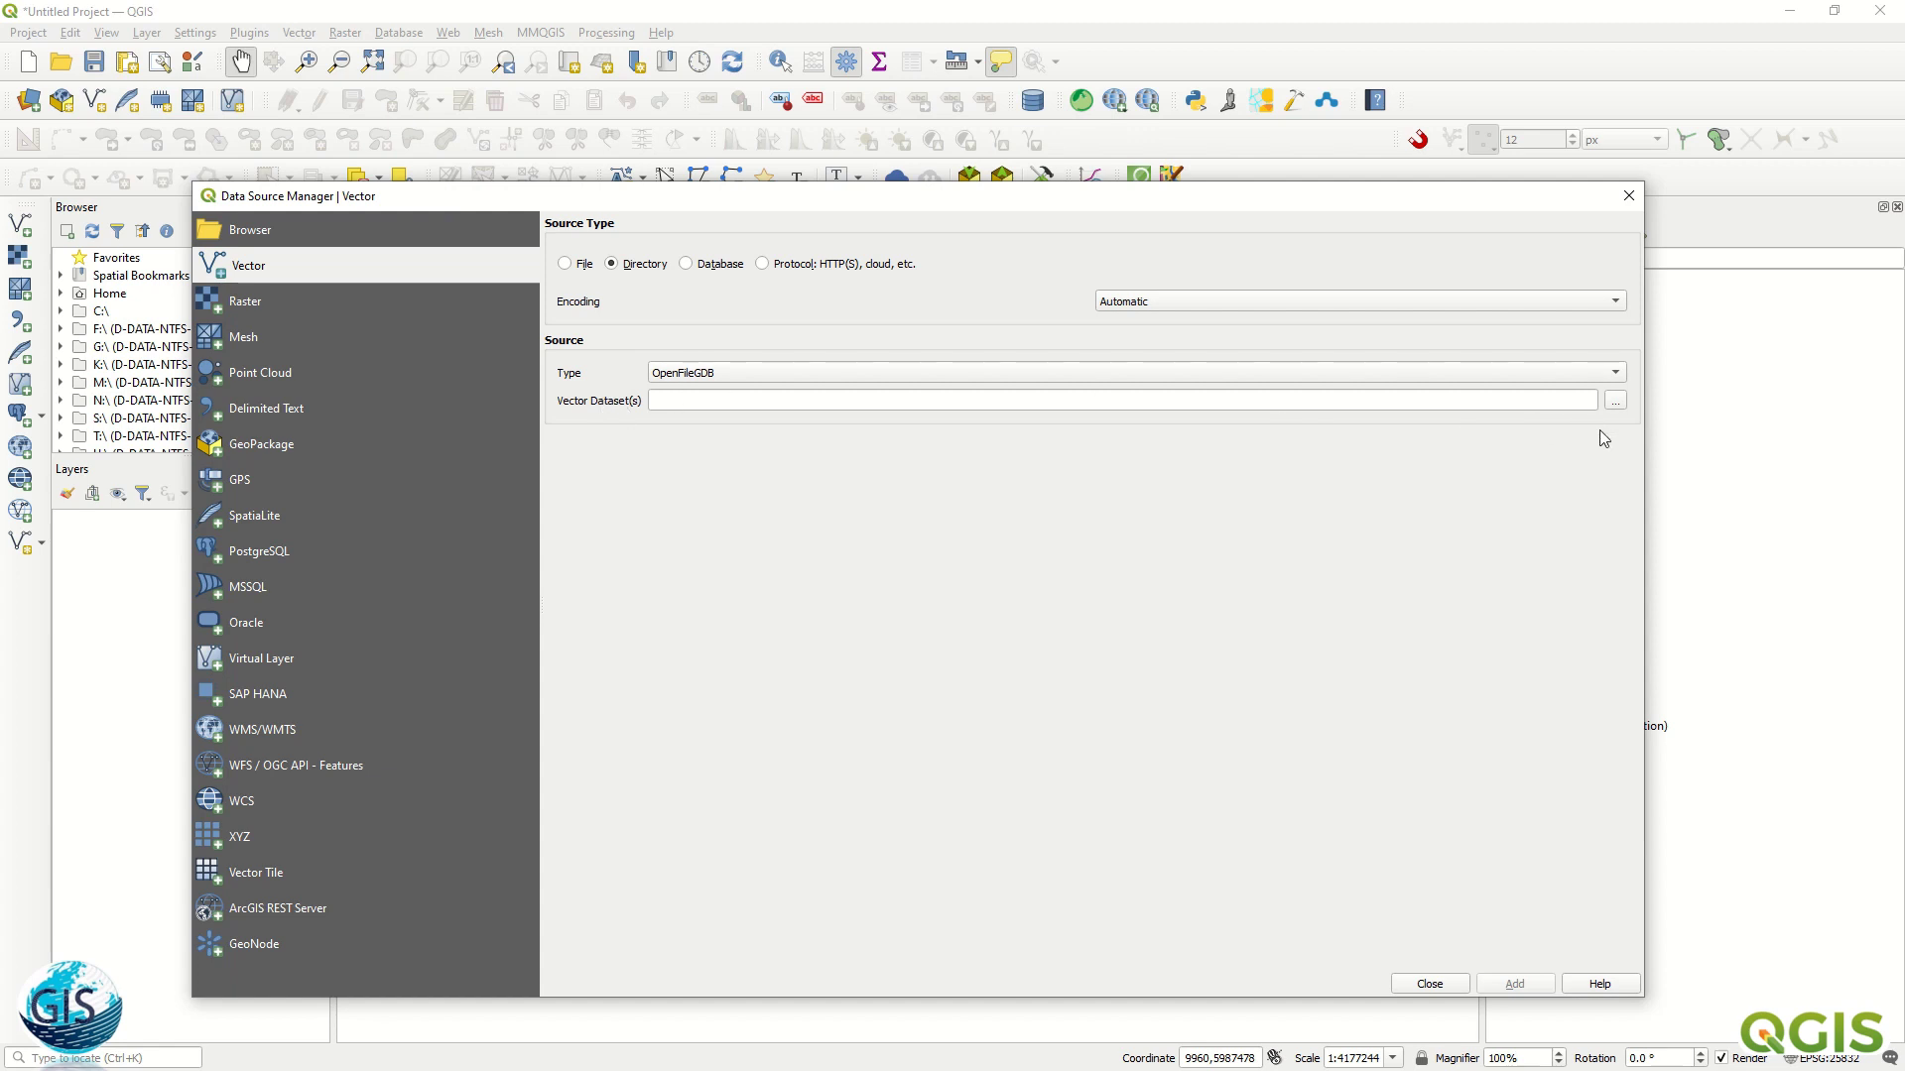
pyautogui.click(1615, 399)
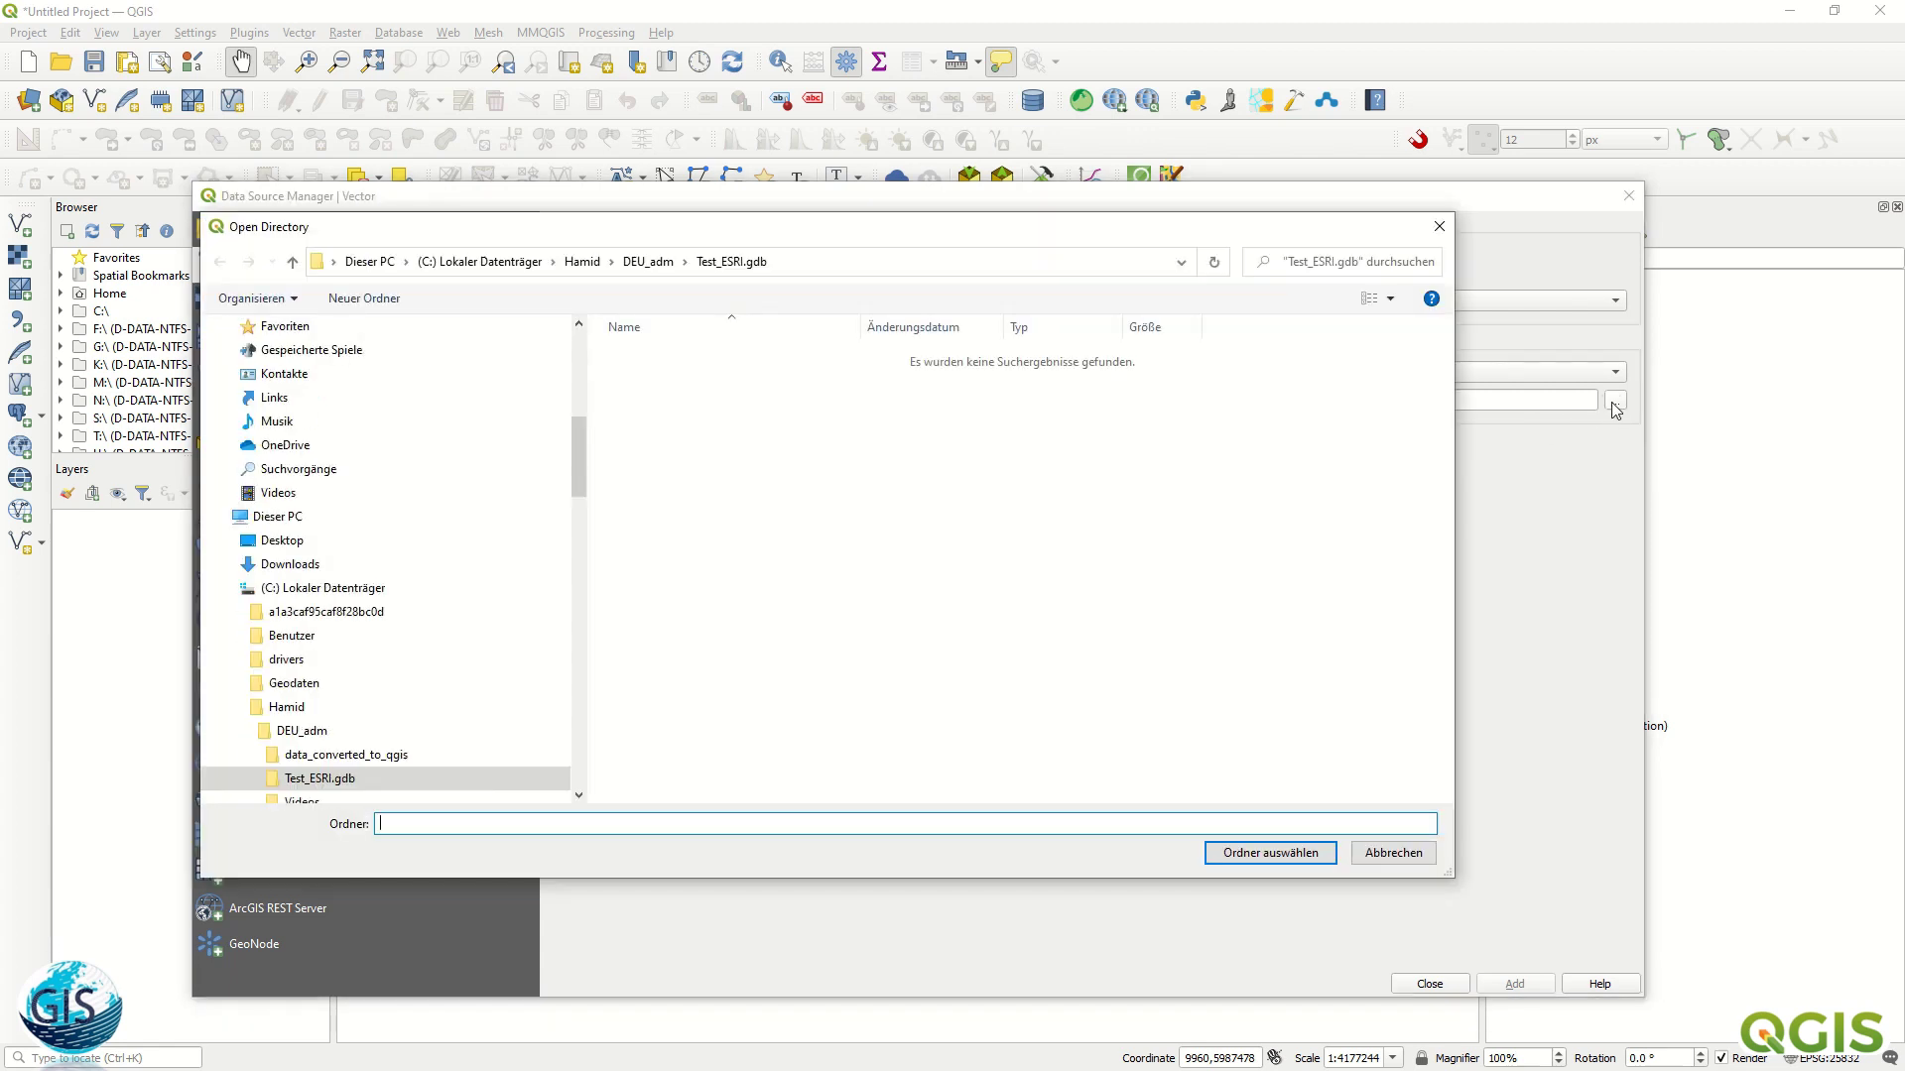
# - Choose C:\Hamid\DEU_adm\Test_ESRI.gdb as the vector dataset folder
pyautogui.click(648, 266)
pyautogui.moveTo(590, 368); pyautogui.dragTo(279, 369)
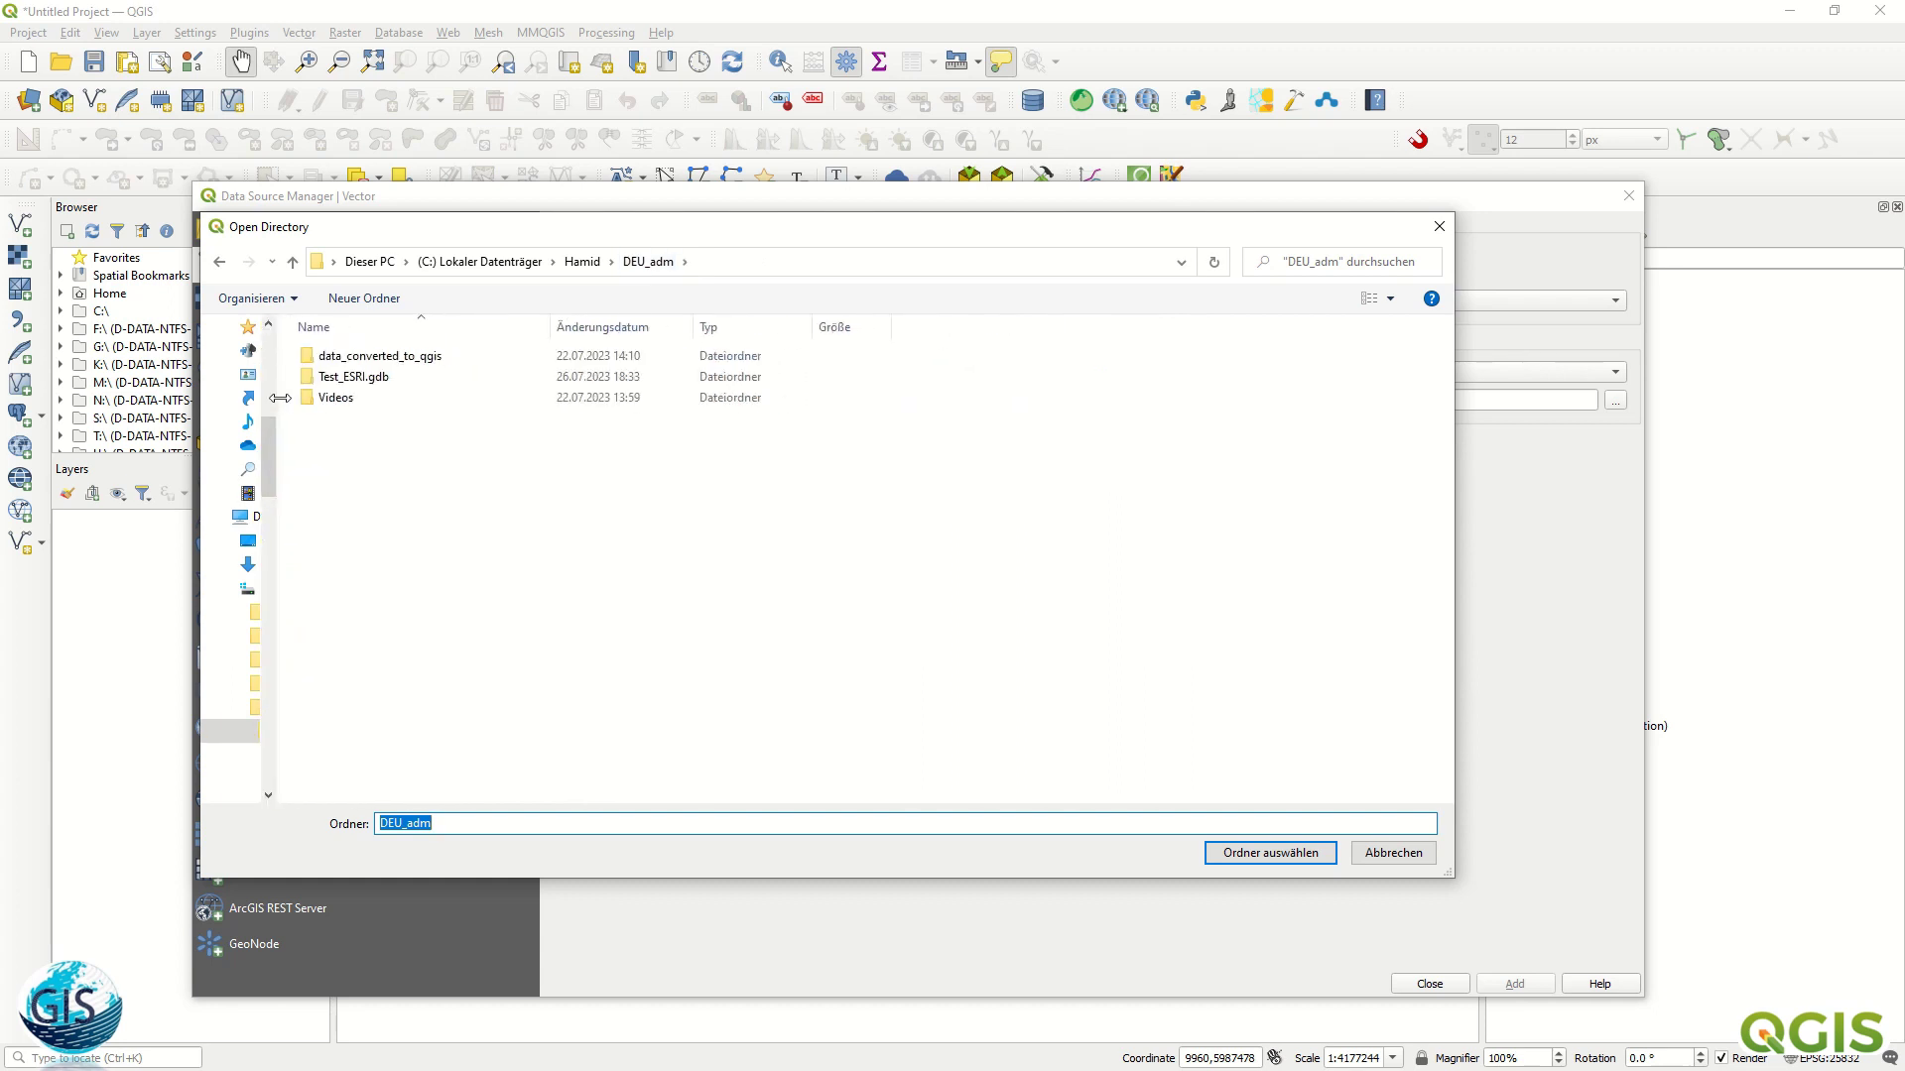
pyautogui.click(396, 384)
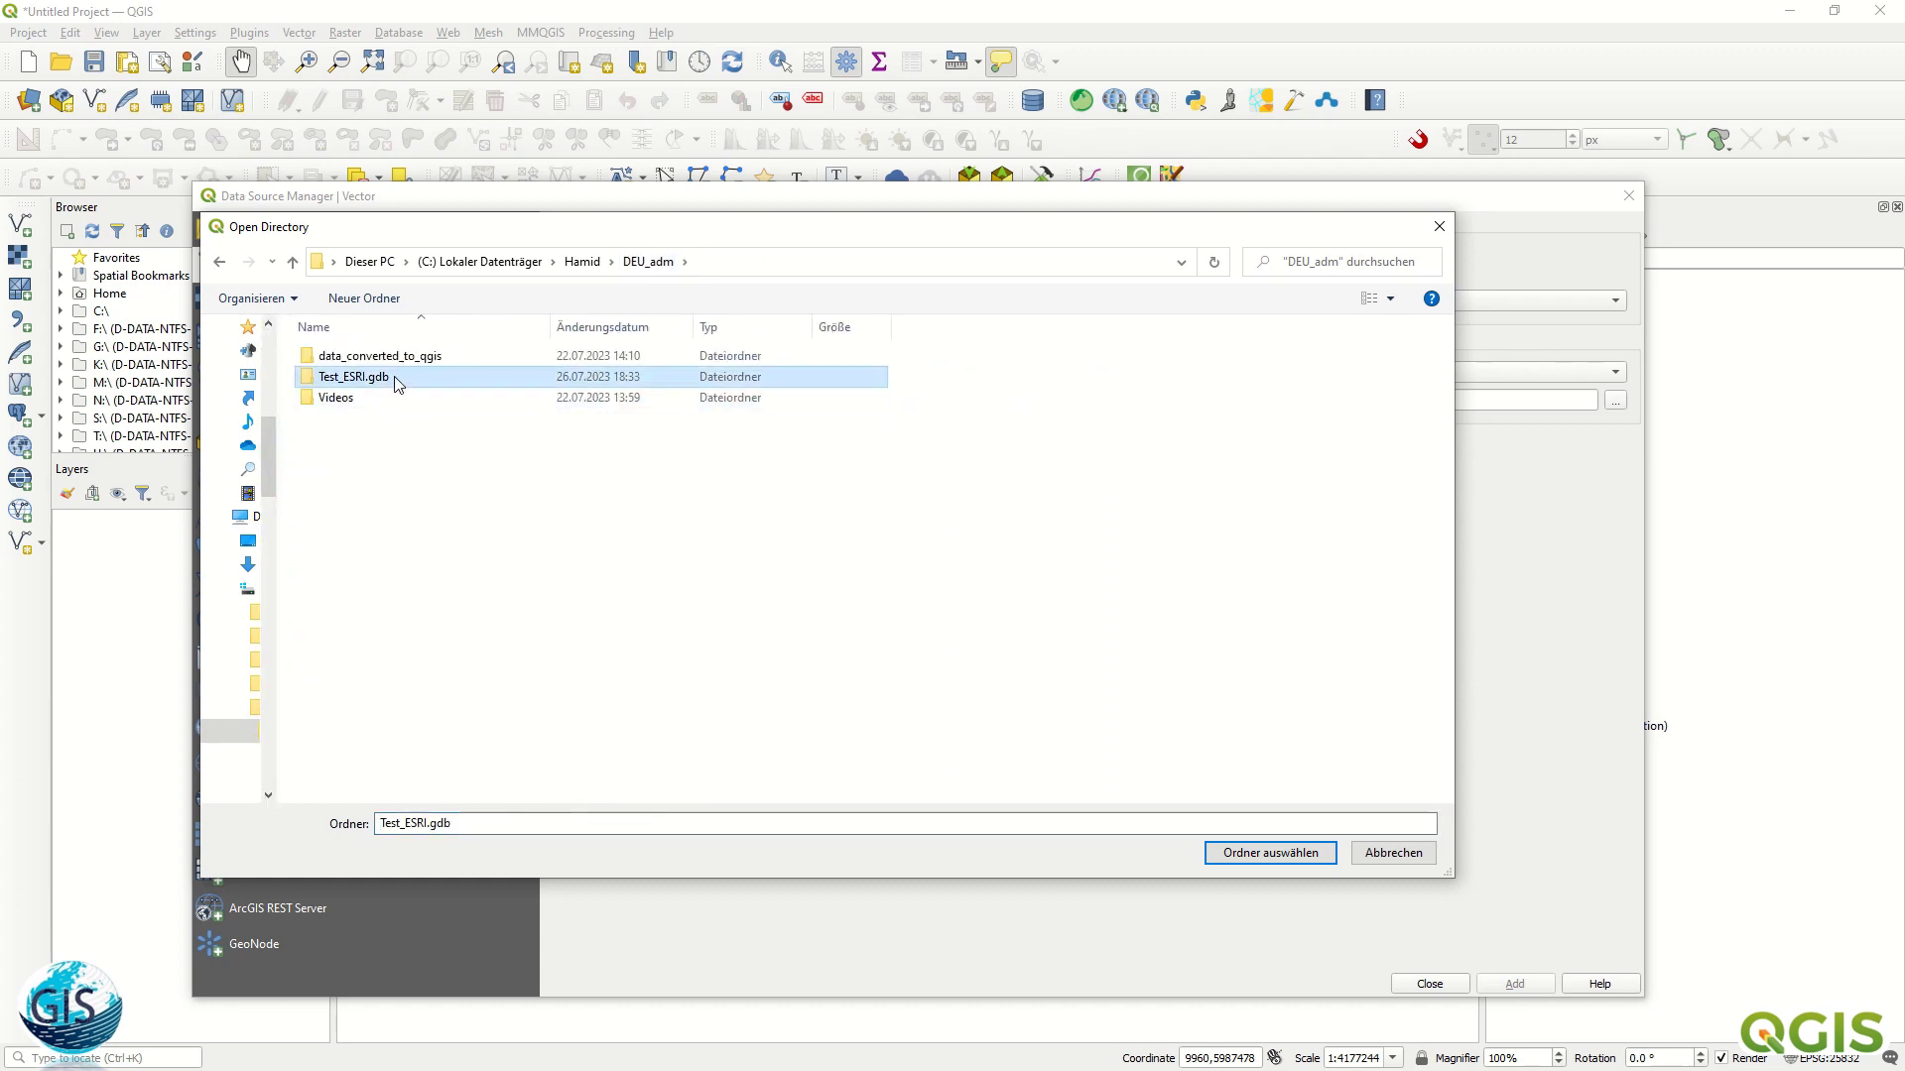
pyautogui.click(1270, 852)
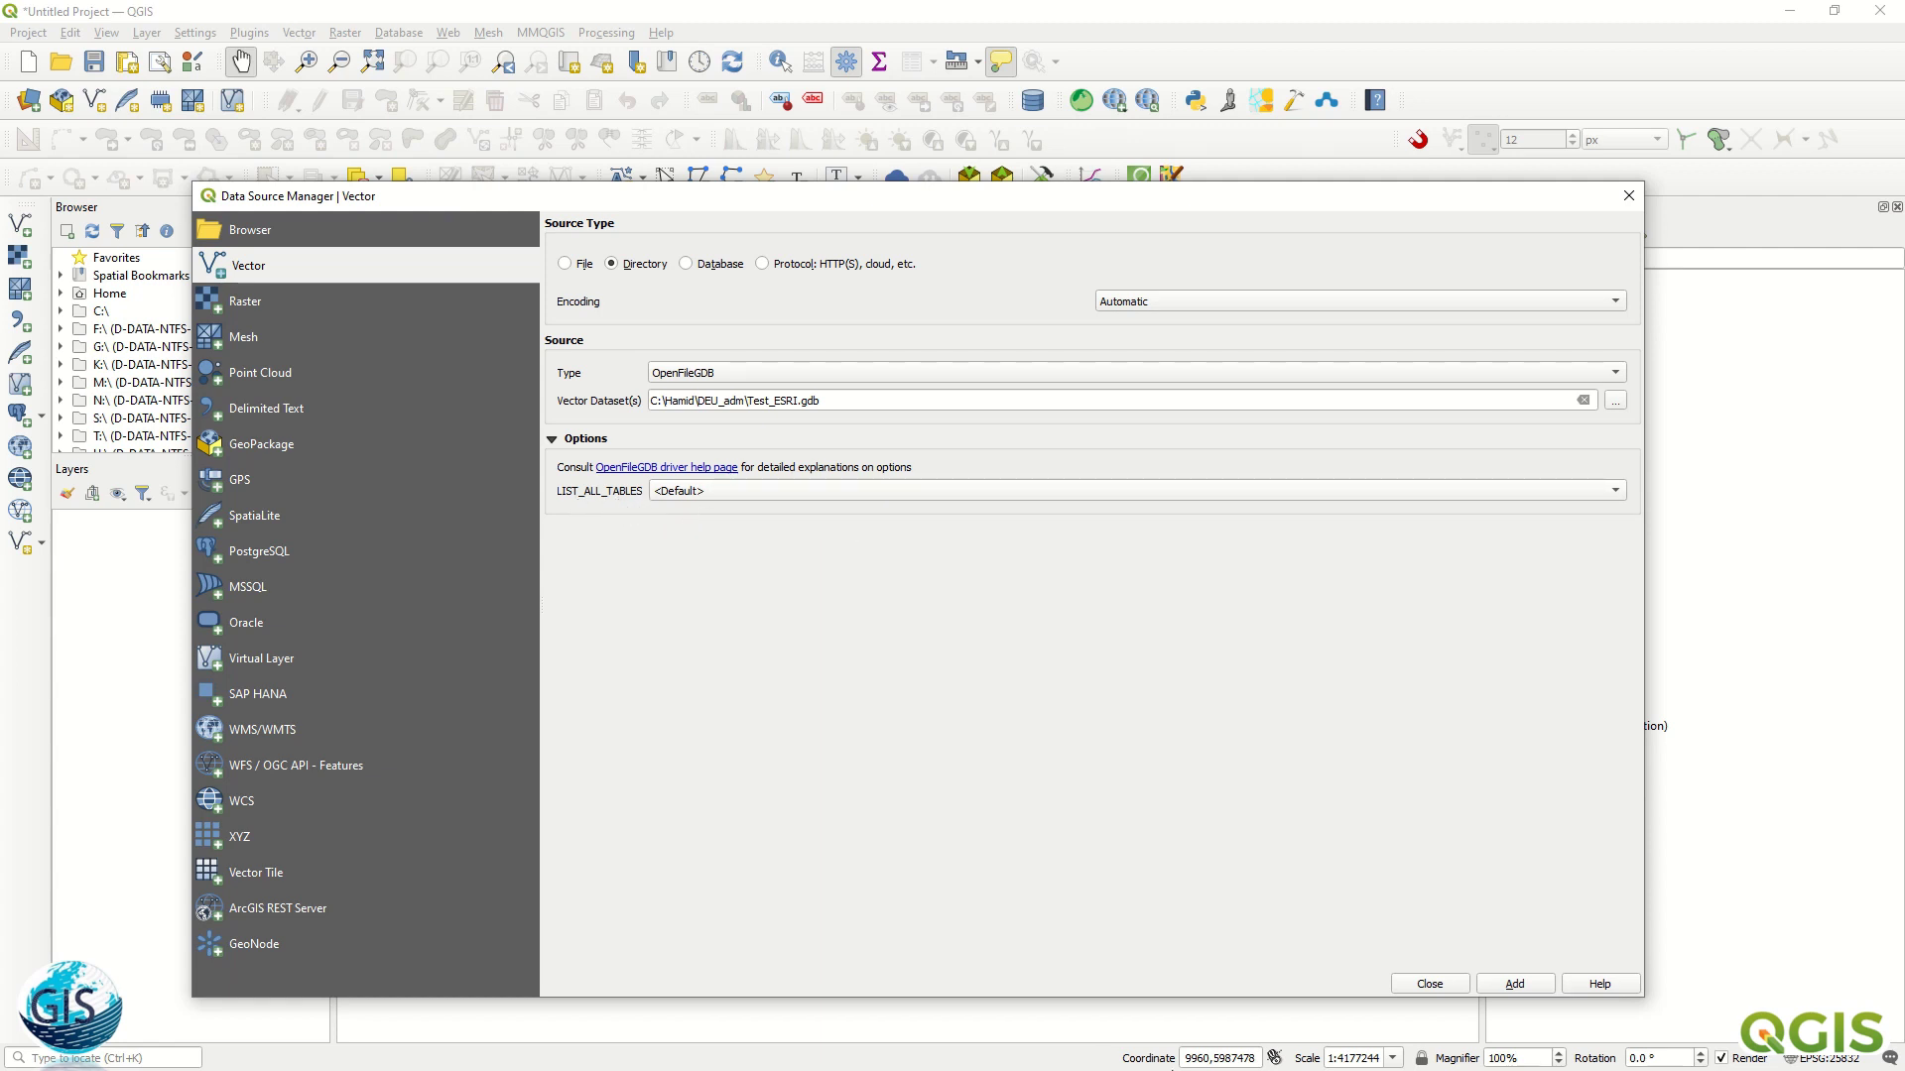
# - Add the DEU_adm0–DEU_adm3 layers from Test_ESRI.gdb without grouping them, then close the Data Source Manager
pyautogui.click(1513, 987)
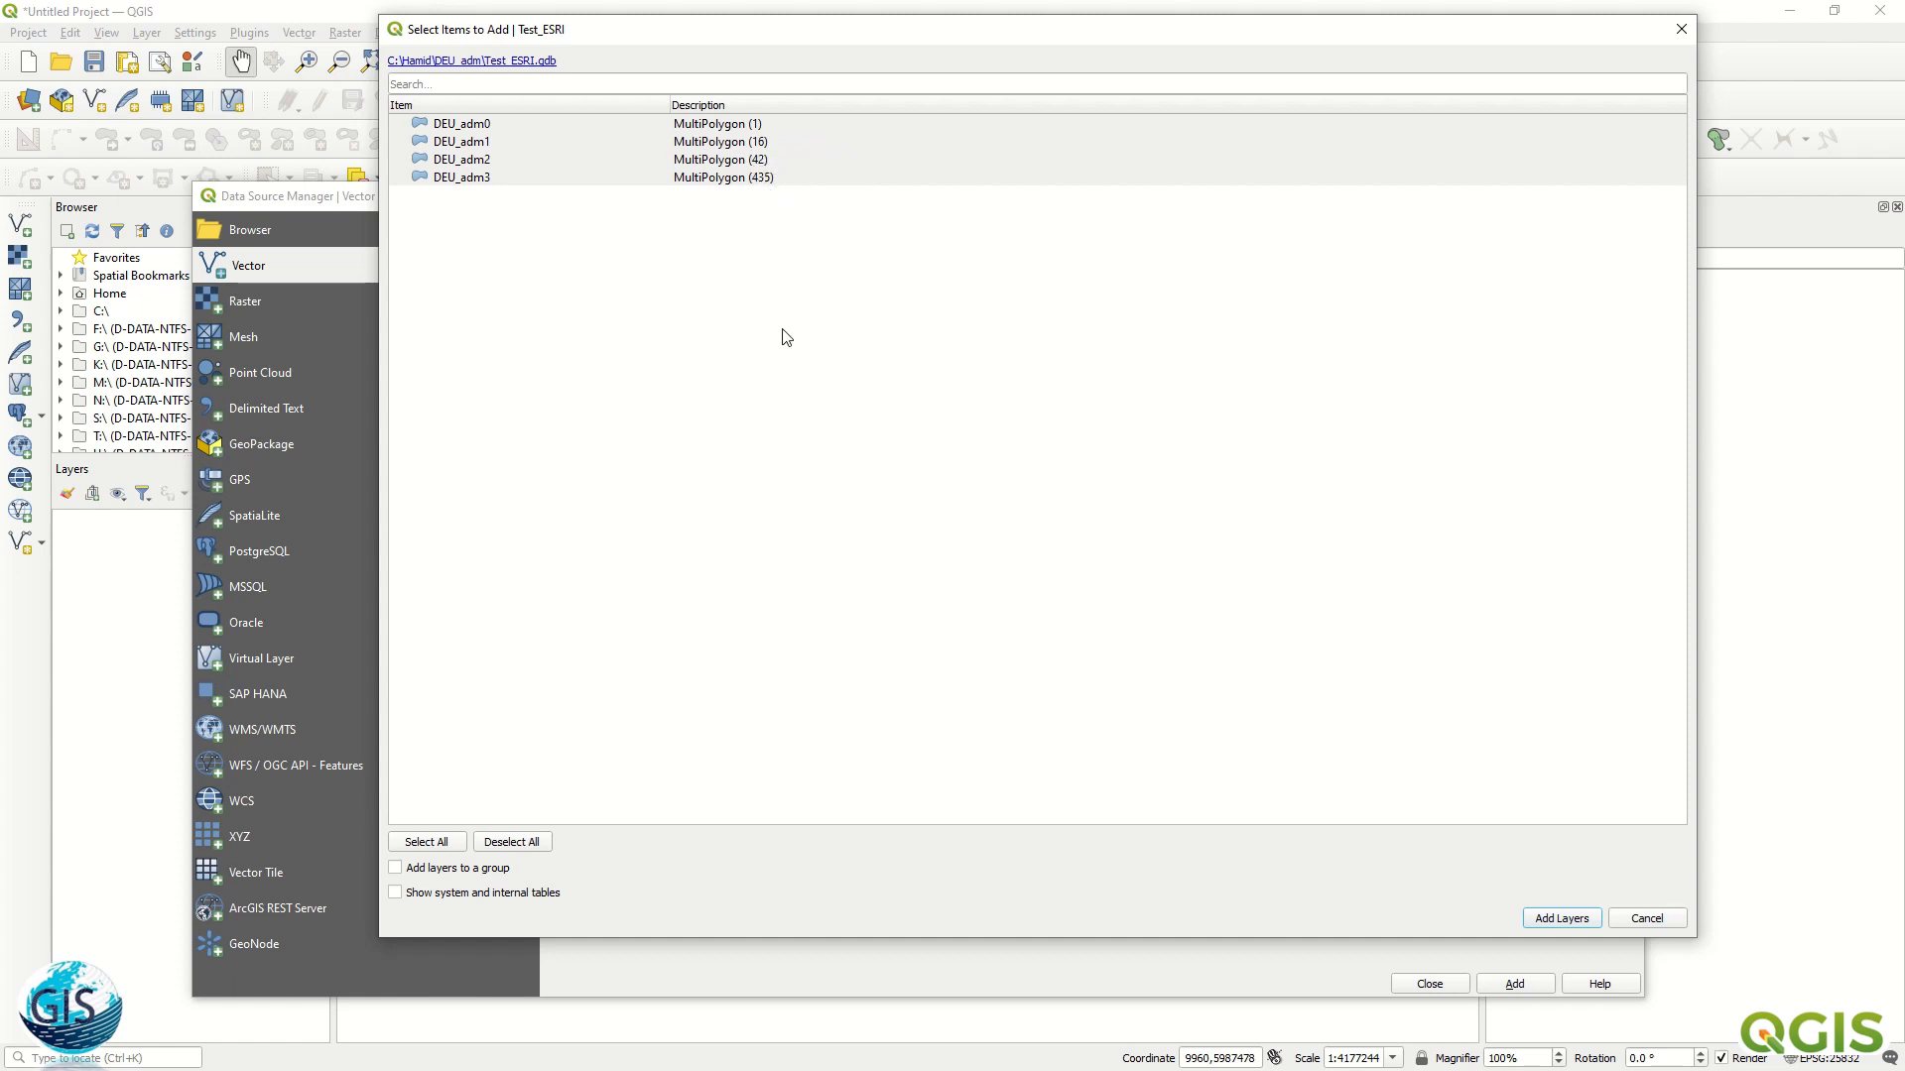
pyautogui.click(398, 872)
pyautogui.click(1561, 918)
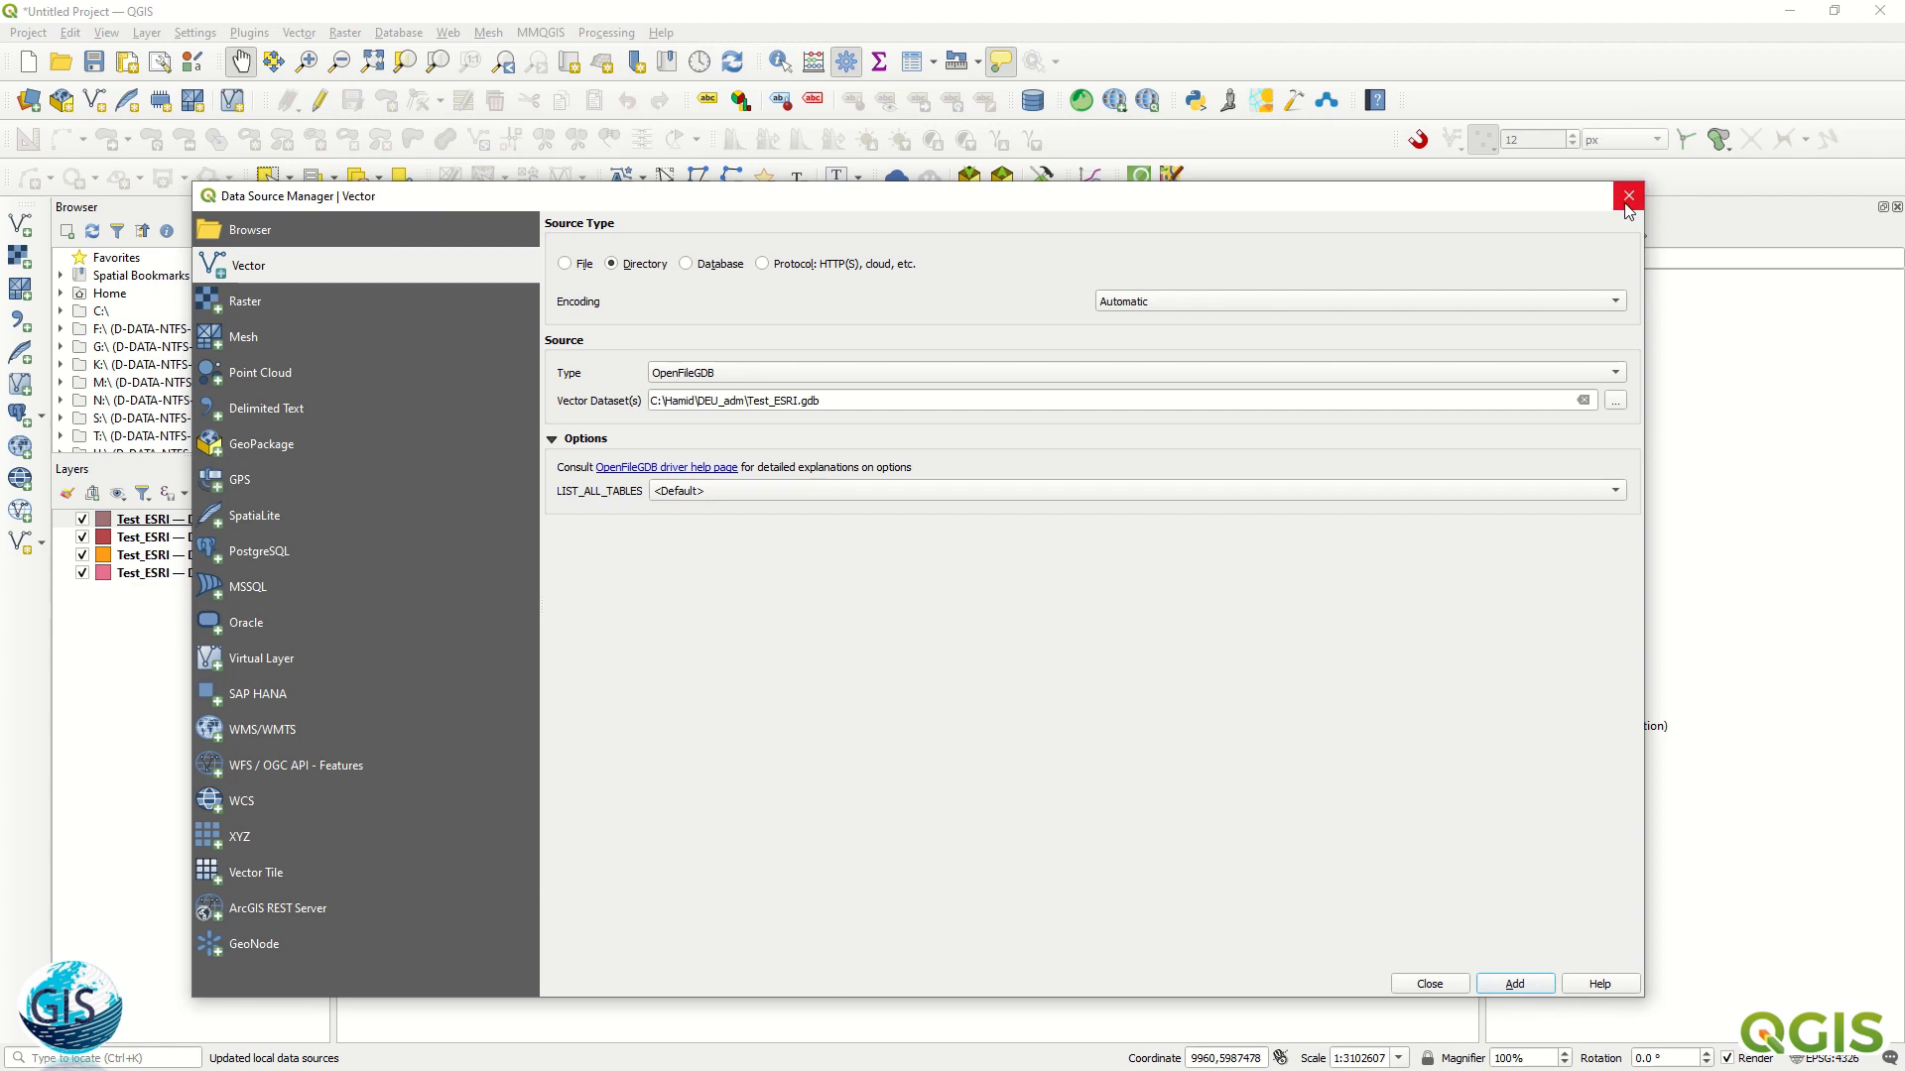
pyautogui.click(1430, 983)
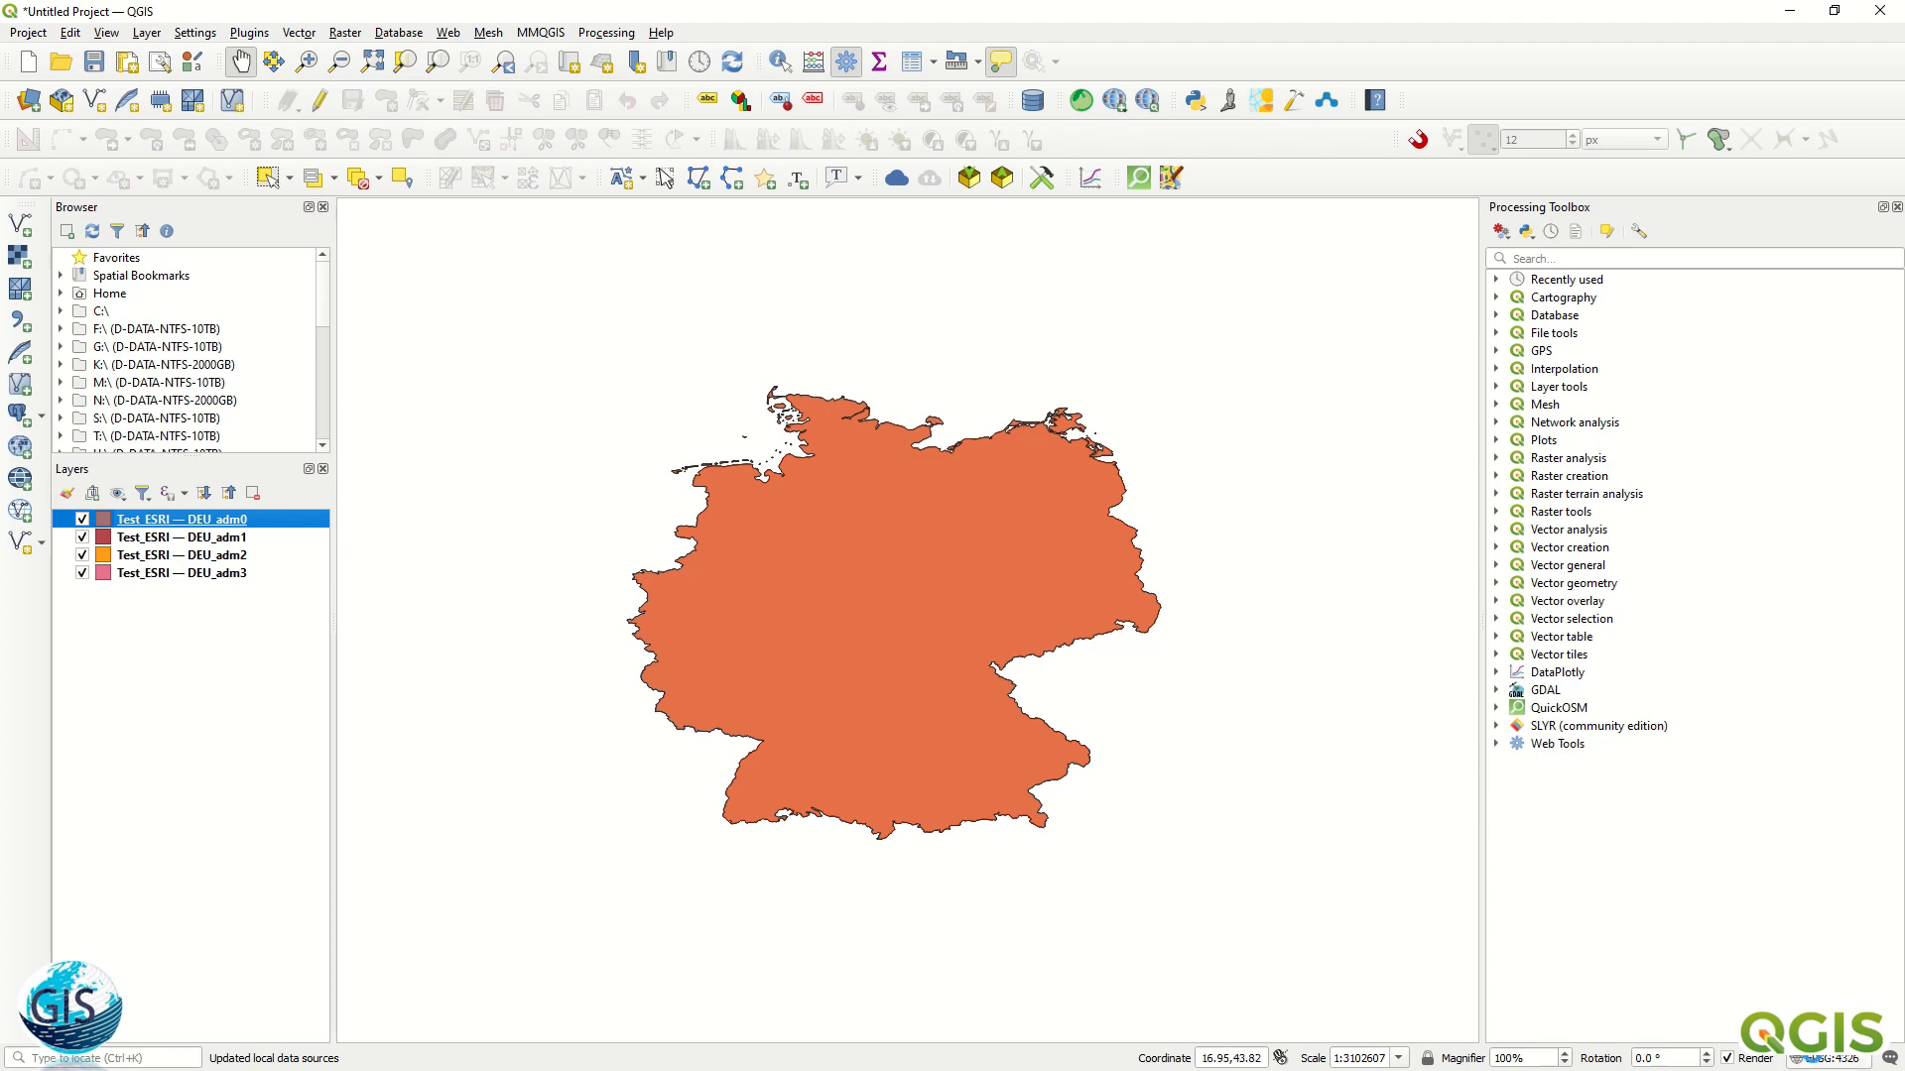
# - Set the project CRS to ETRS89 / UTM zone 32N
pyautogui.click(1824, 1058)
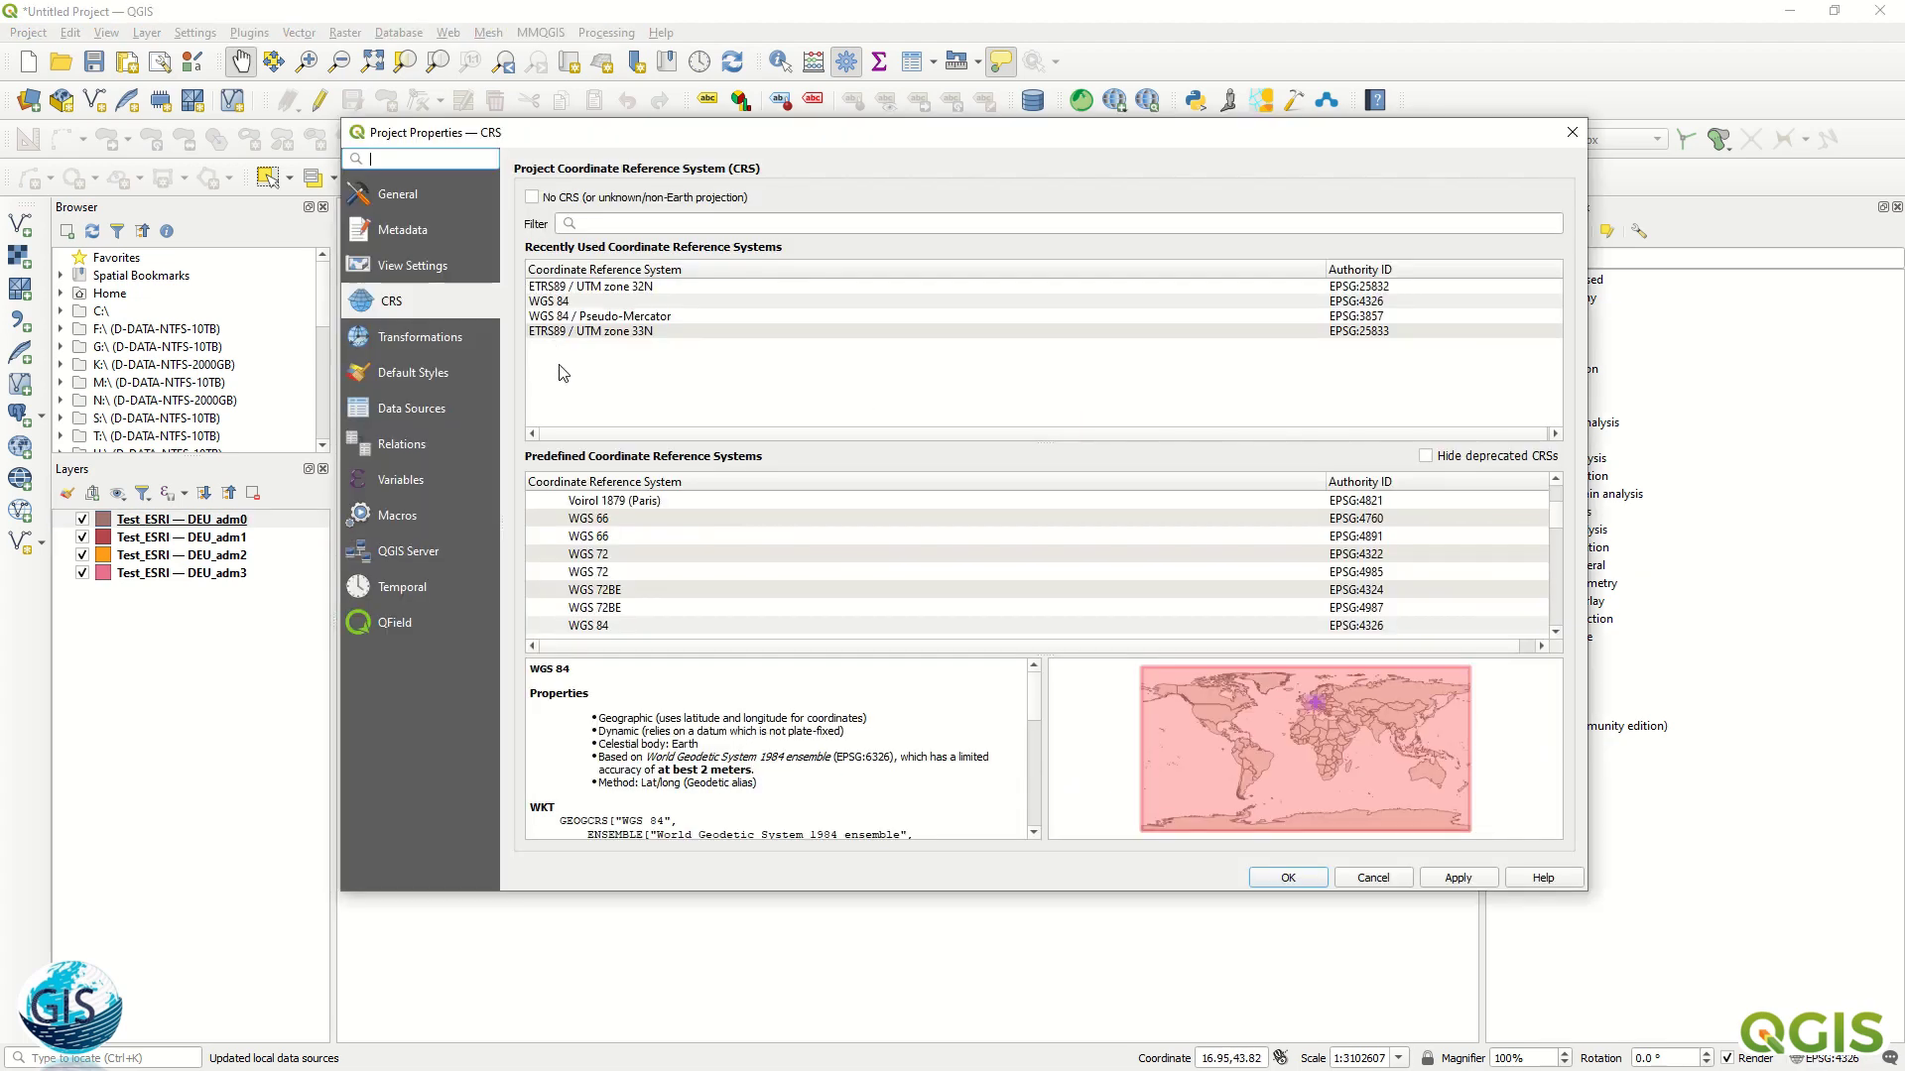
pyautogui.click(610, 287)
pyautogui.click(1286, 877)
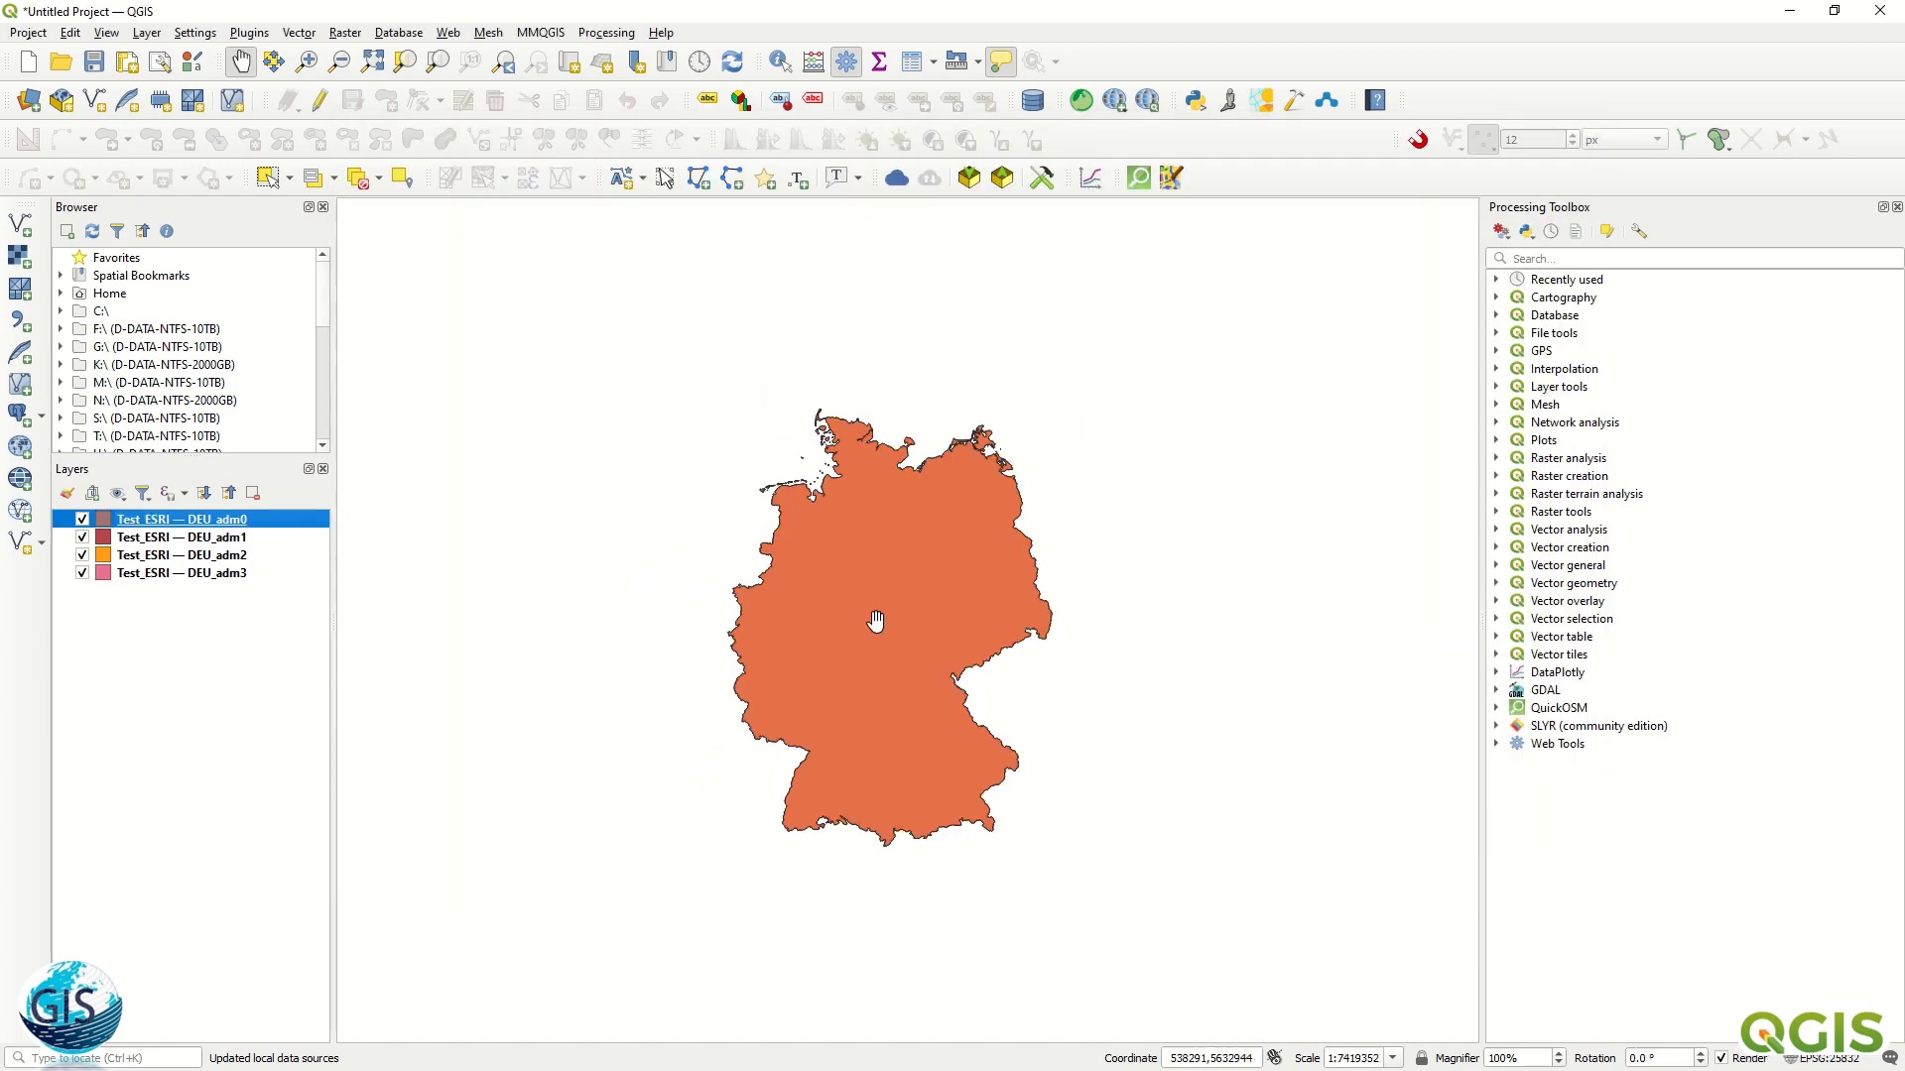
# - Hide the DEU_adm0, DEU_adm1 and DEU_adm2 layers so only the DEU_adm3 districts show
pyautogui.scroll(1, 944, 725)
pyautogui.scroll(-1, 831, 561)
pyautogui.scroll(1, 831, 560)
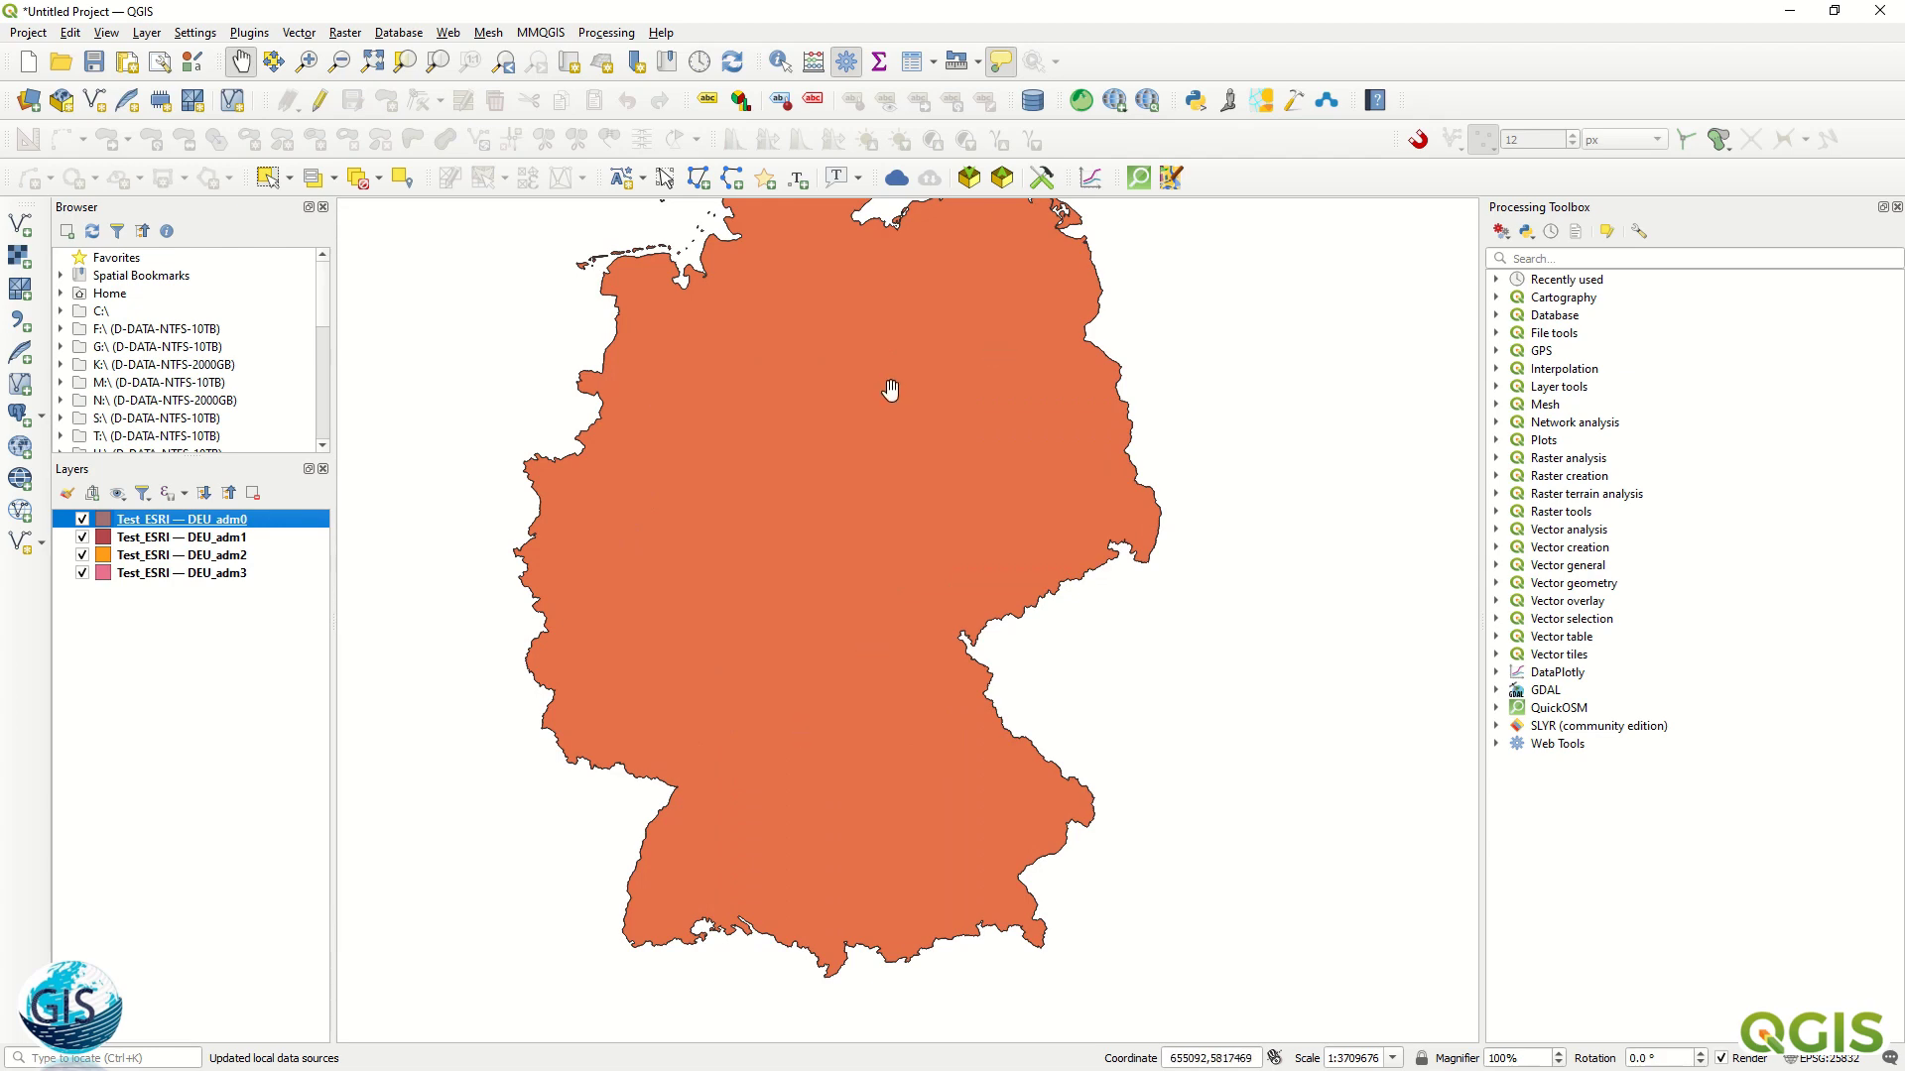
pyautogui.click(83, 519)
pyautogui.click(82, 536)
pyautogui.click(83, 554)
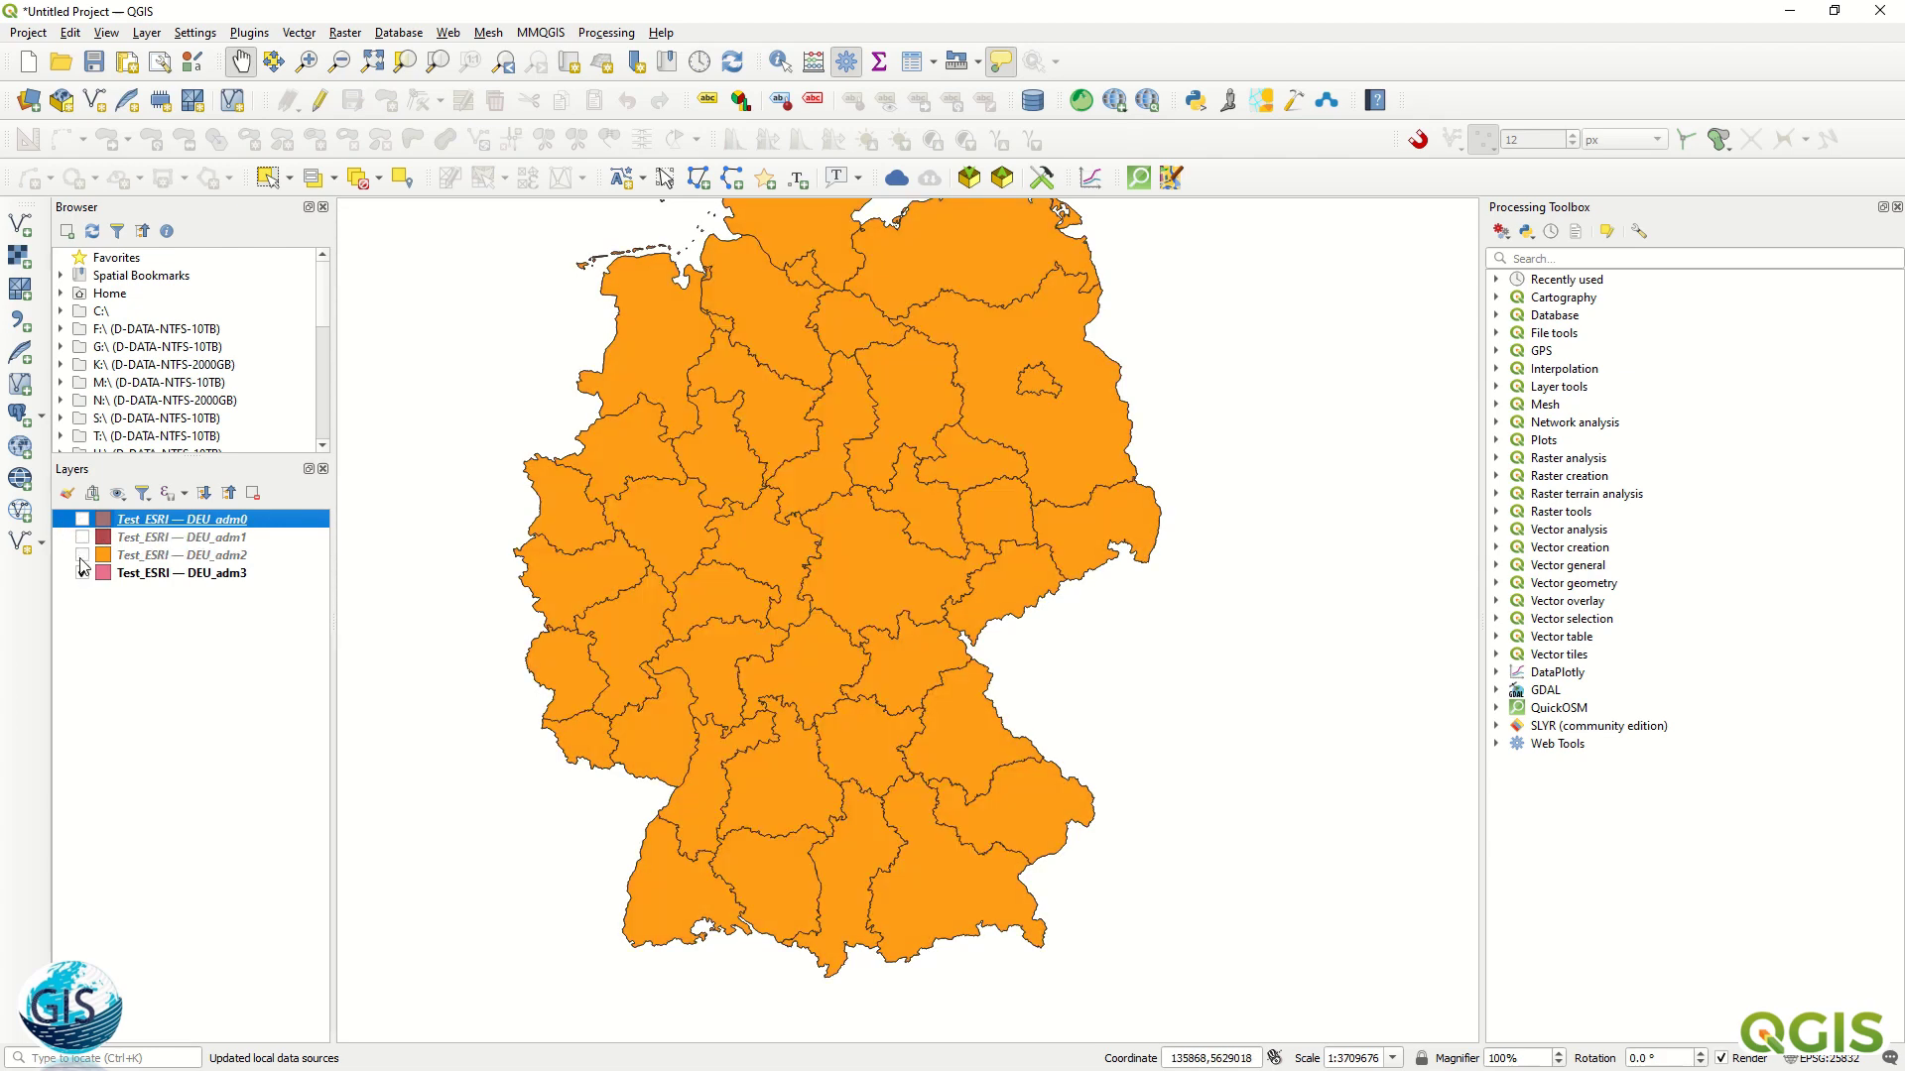
pyautogui.rightClick(168, 575)
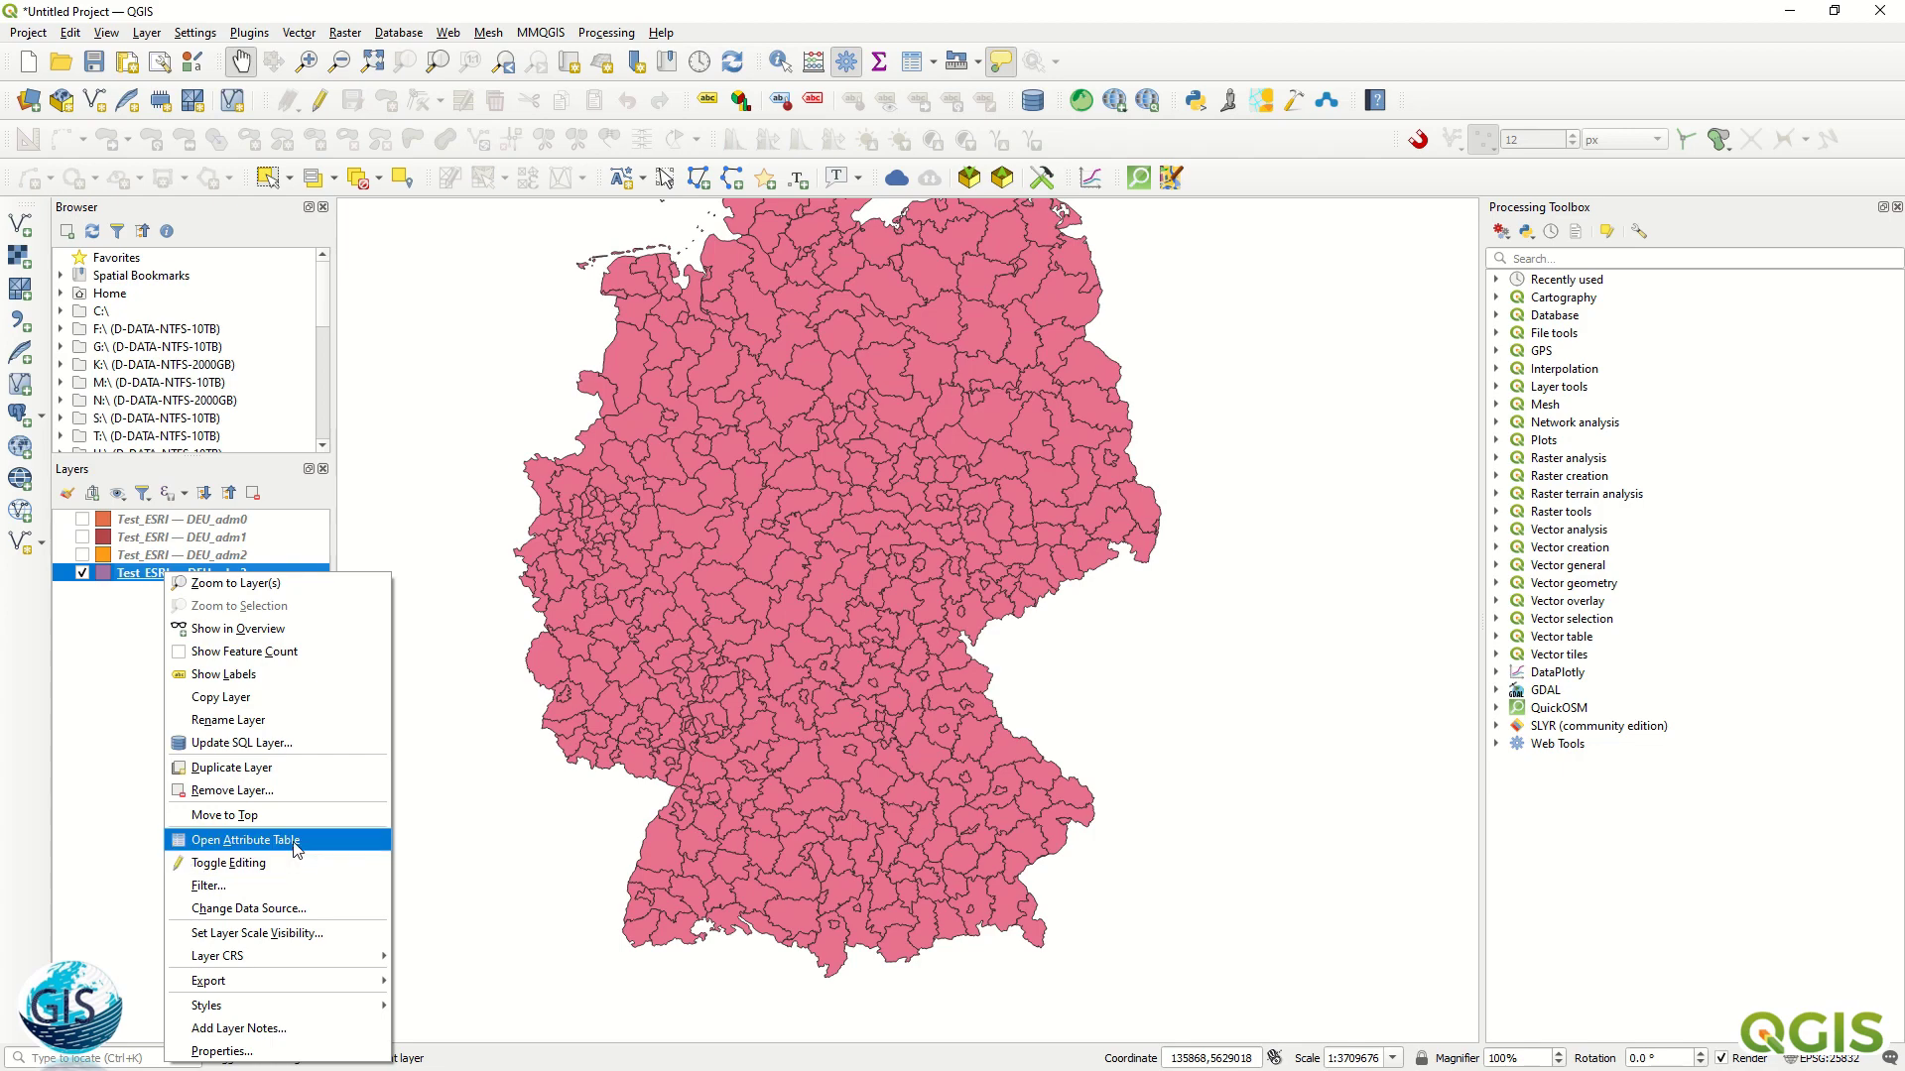
pyautogui.click(248, 841)
pyautogui.moveTo(1459, 248); pyautogui.dragTo(1471, 861)
pyautogui.moveTo(995, 880); pyautogui.dragTo(1286, 880)
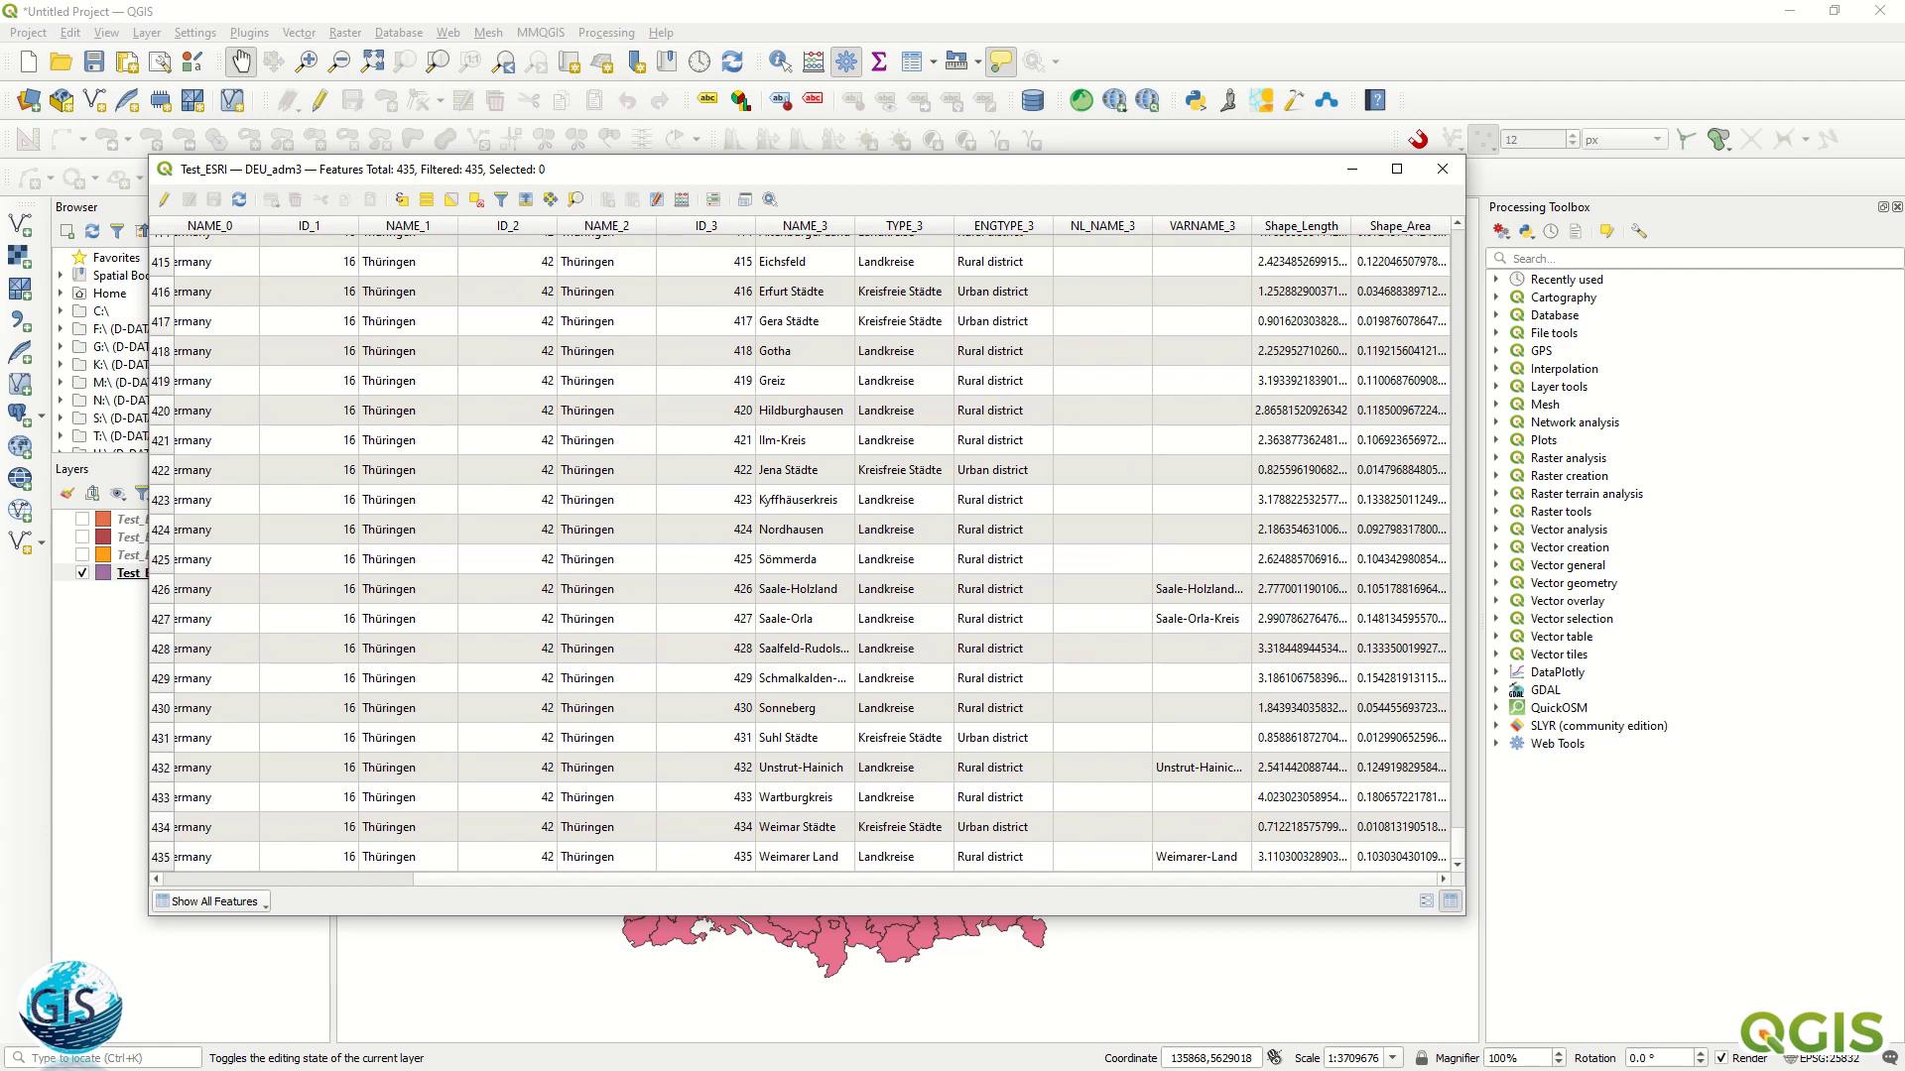
pyautogui.click(1442, 168)
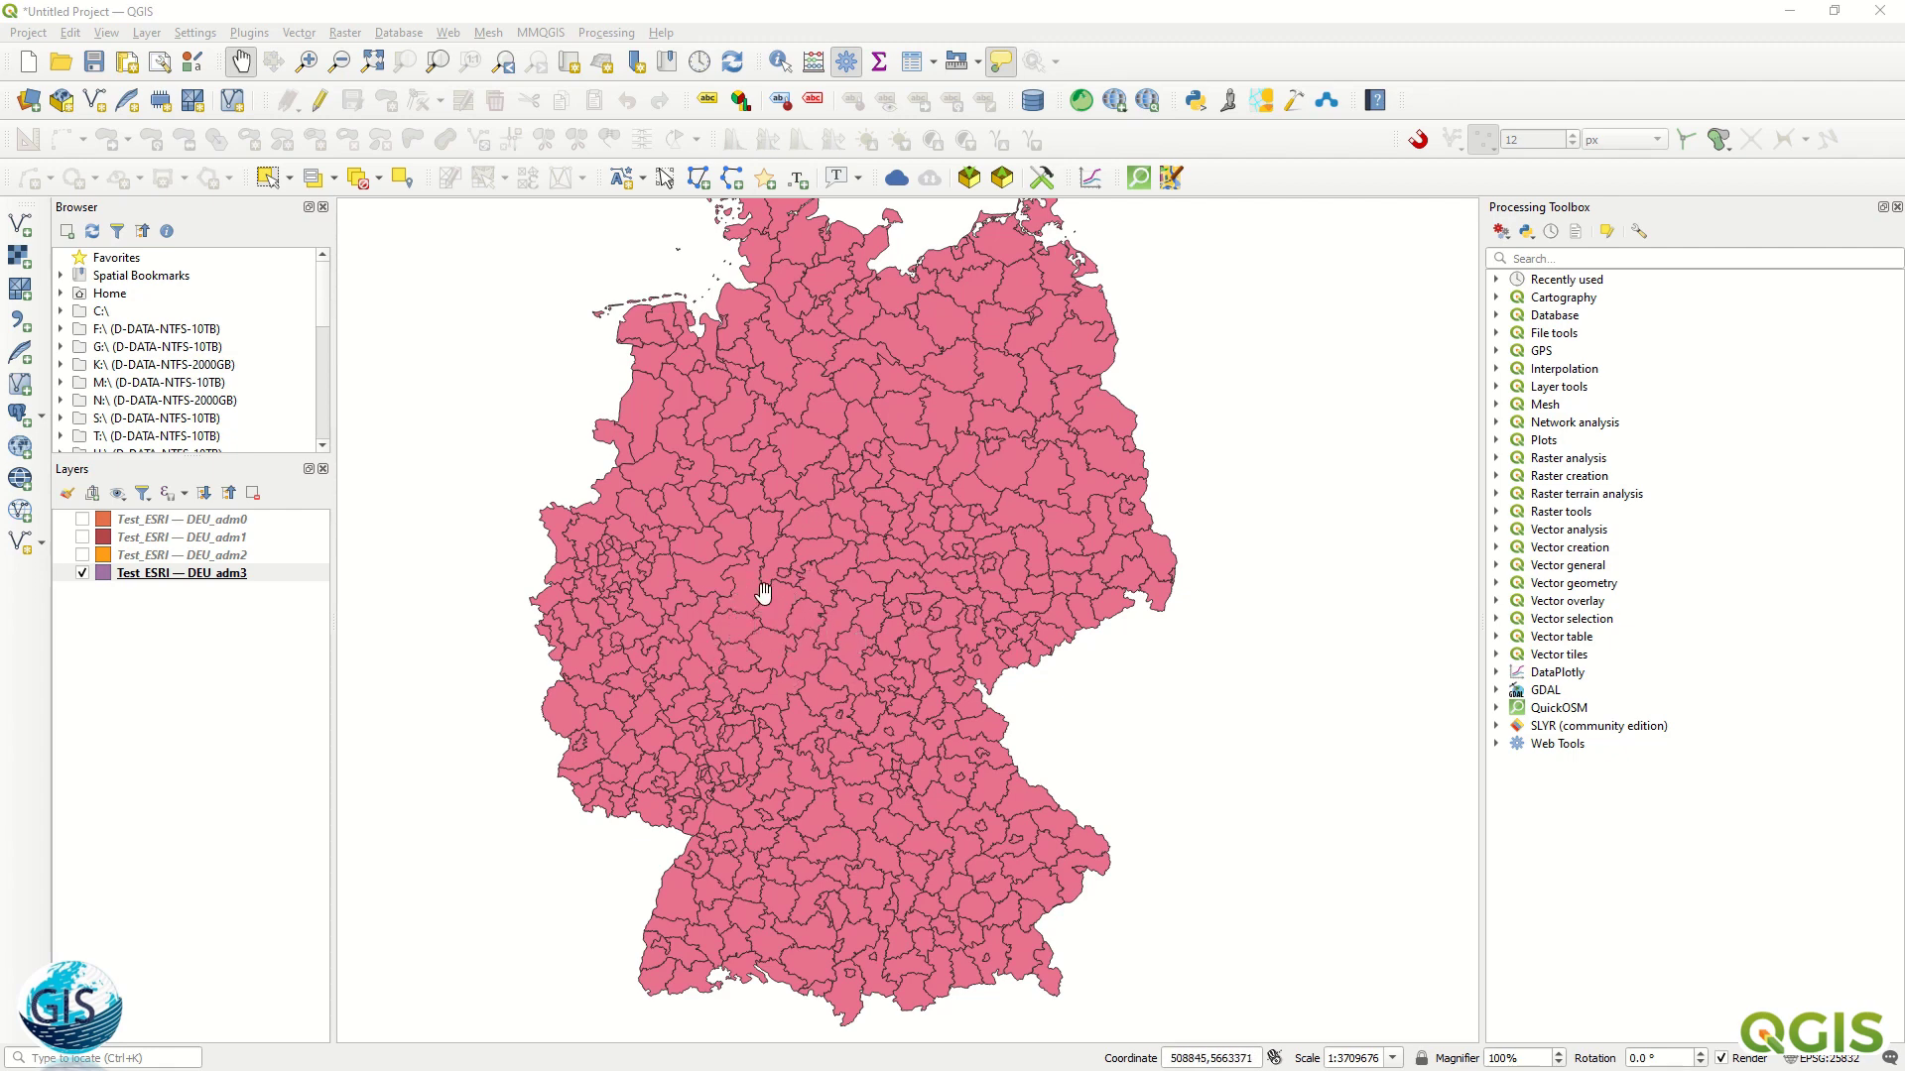
pyautogui.moveTo(819, 581); pyautogui.dragTo(883, 582)
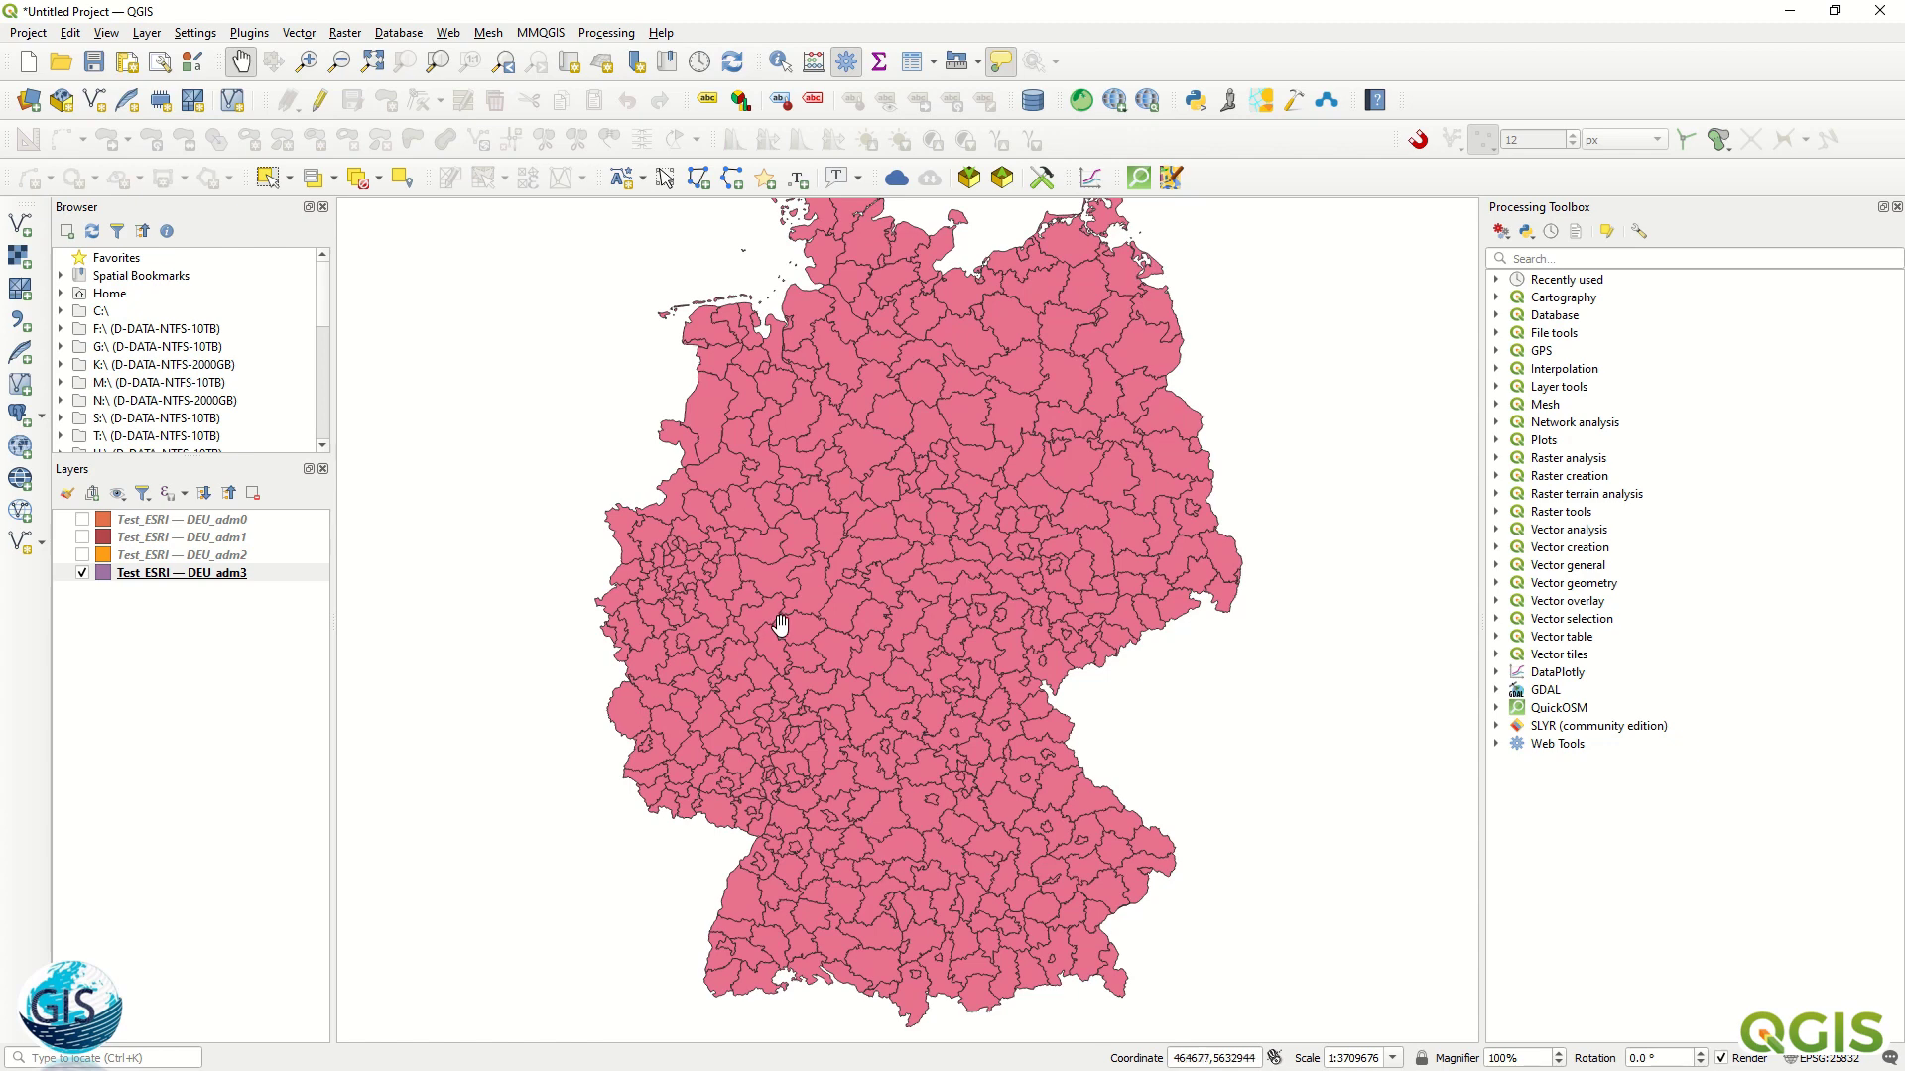
pyautogui.moveTo(783, 623)
pyautogui.moveTo(892, 523)
pyautogui.mouseDown()
pyautogui.moveTo(870, 615)
pyautogui.moveTo(870, 519)
pyautogui.mouseUp()
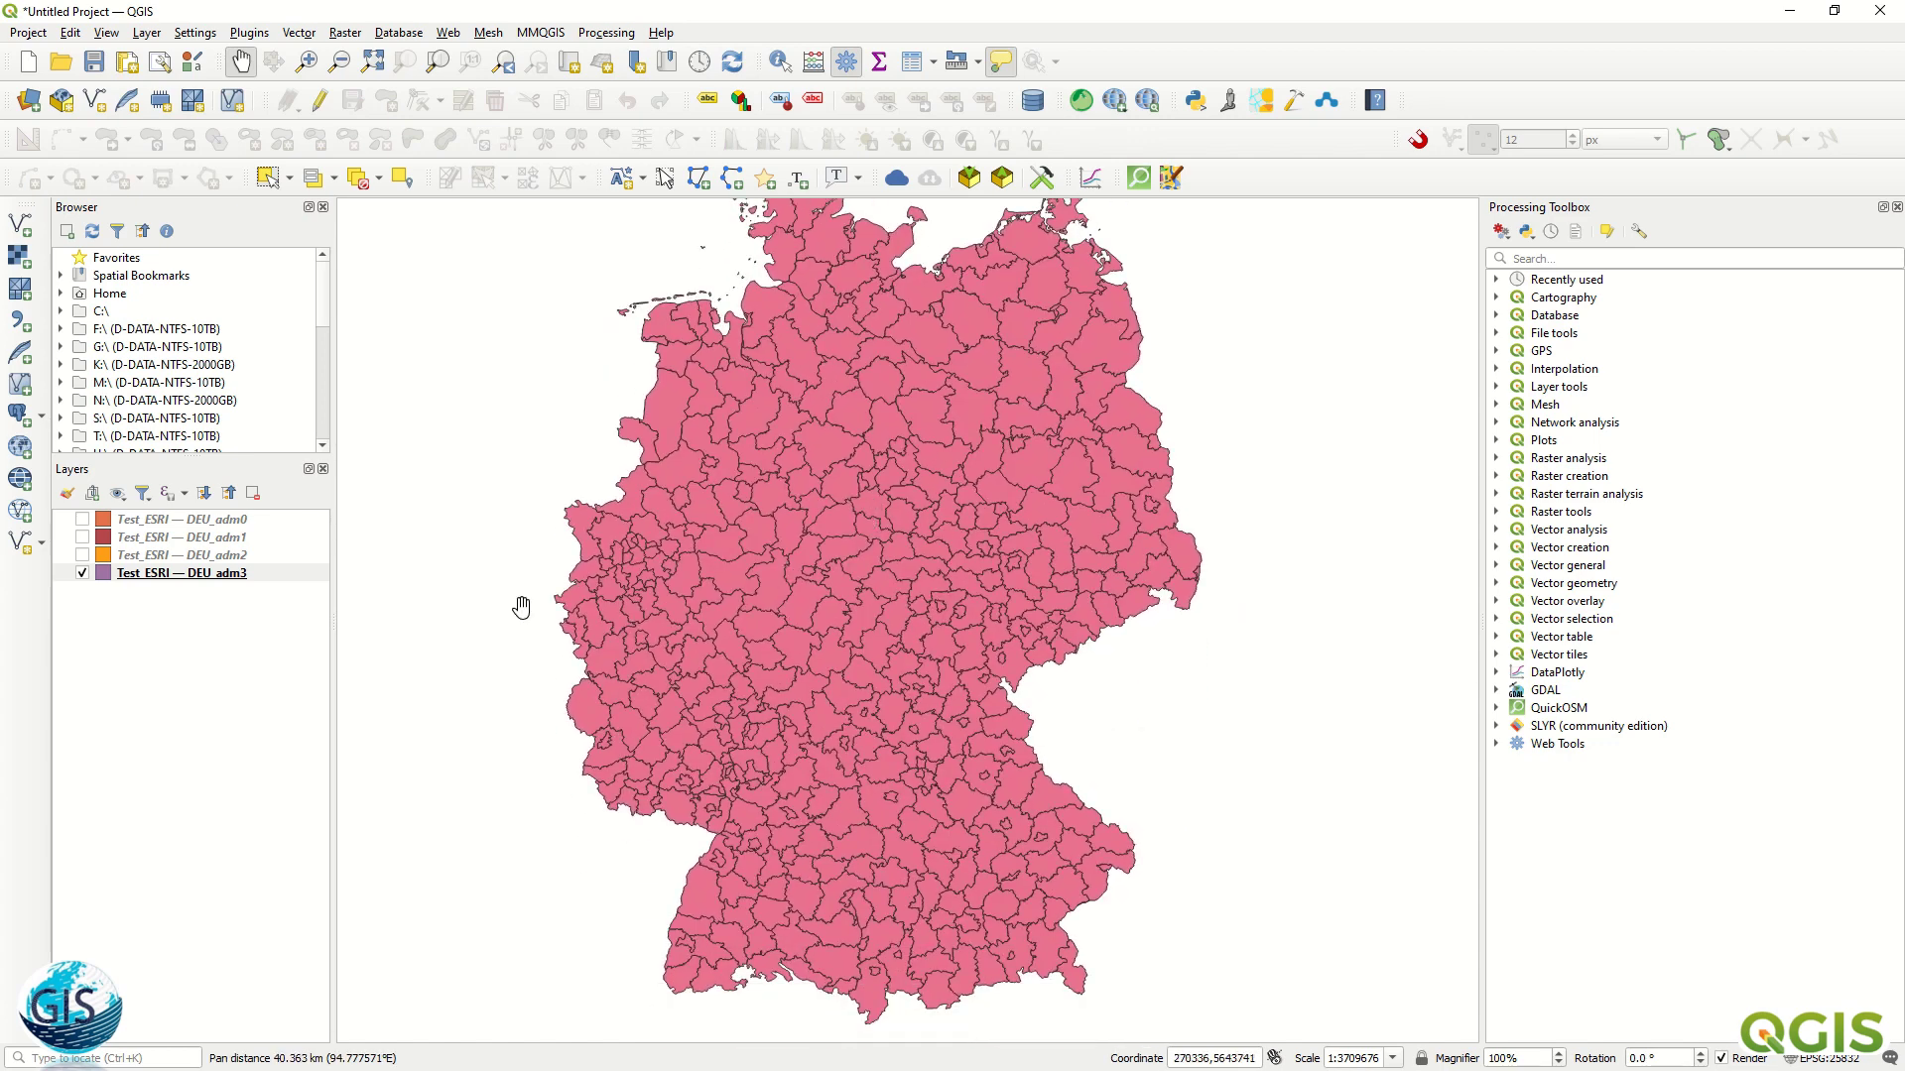
pyautogui.rightClick(194, 574)
pyautogui.click(270, 1048)
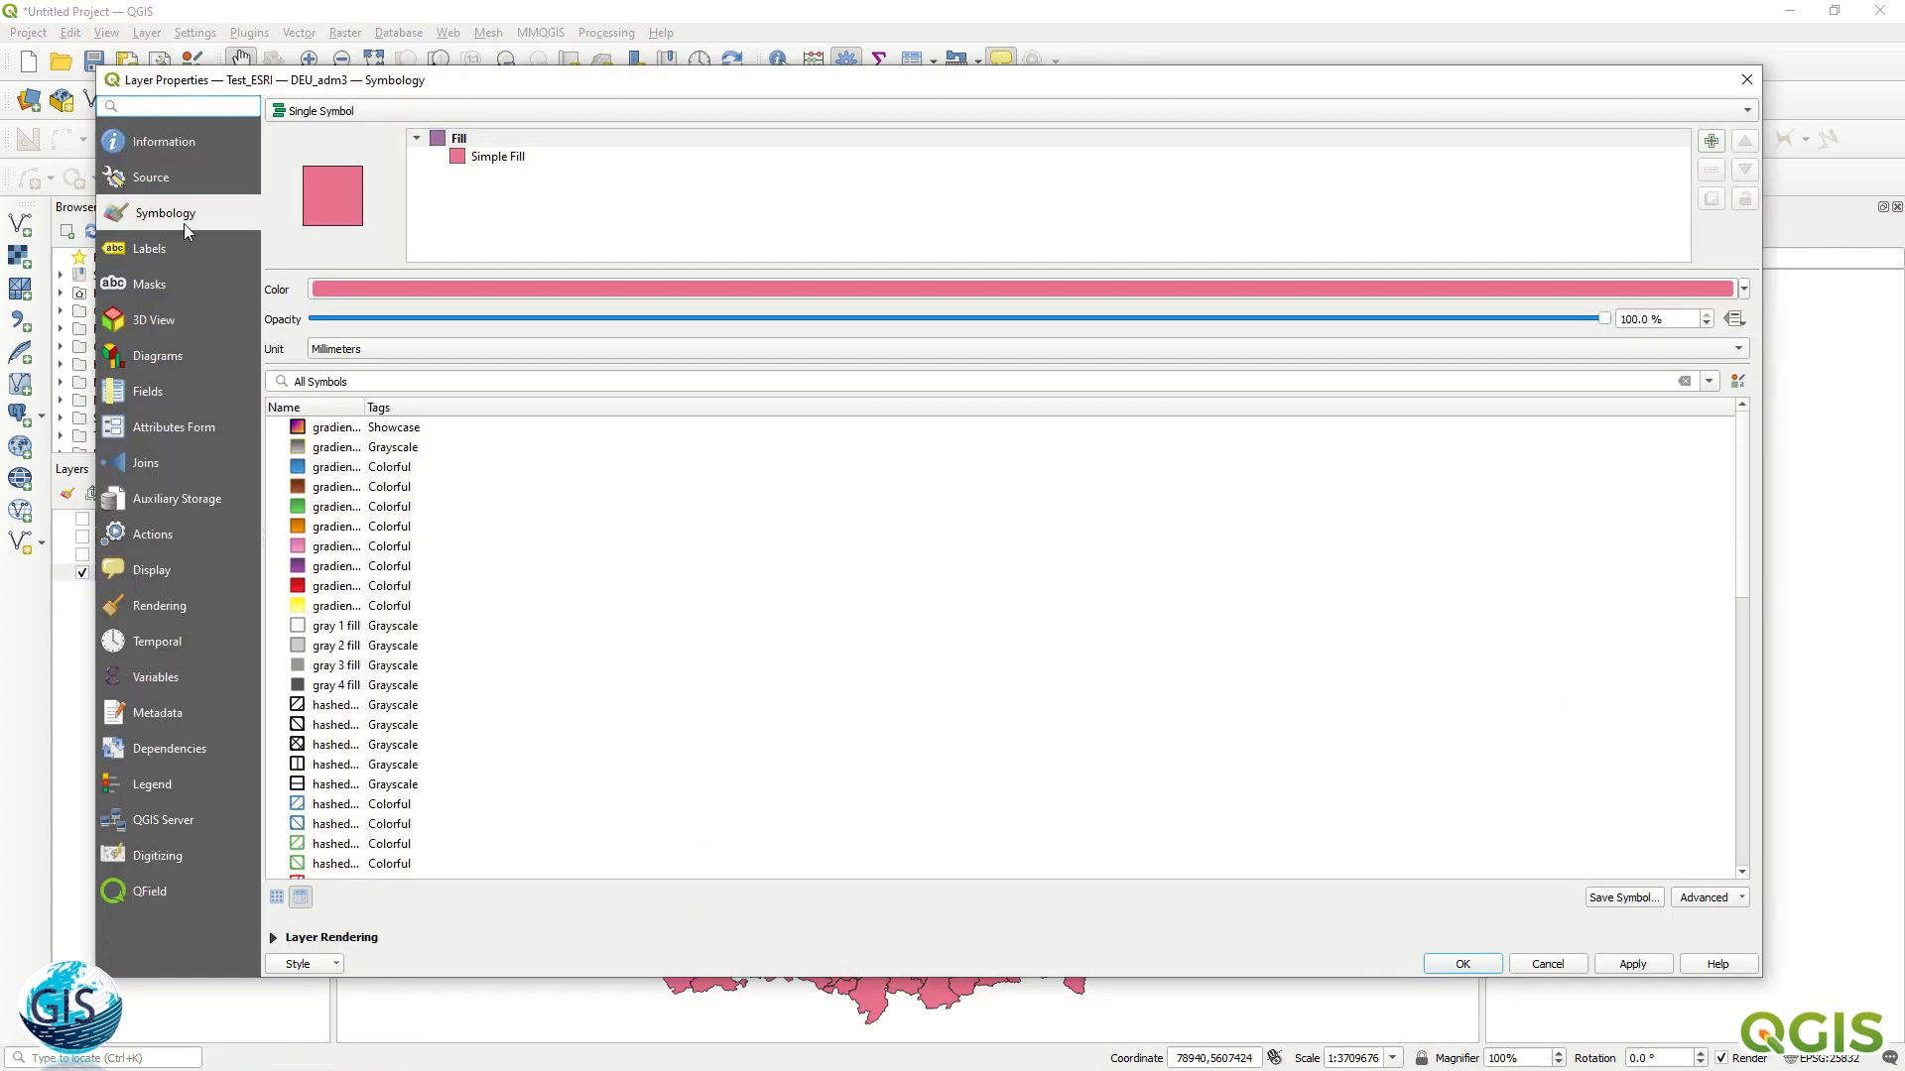
pyautogui.click(159, 141)
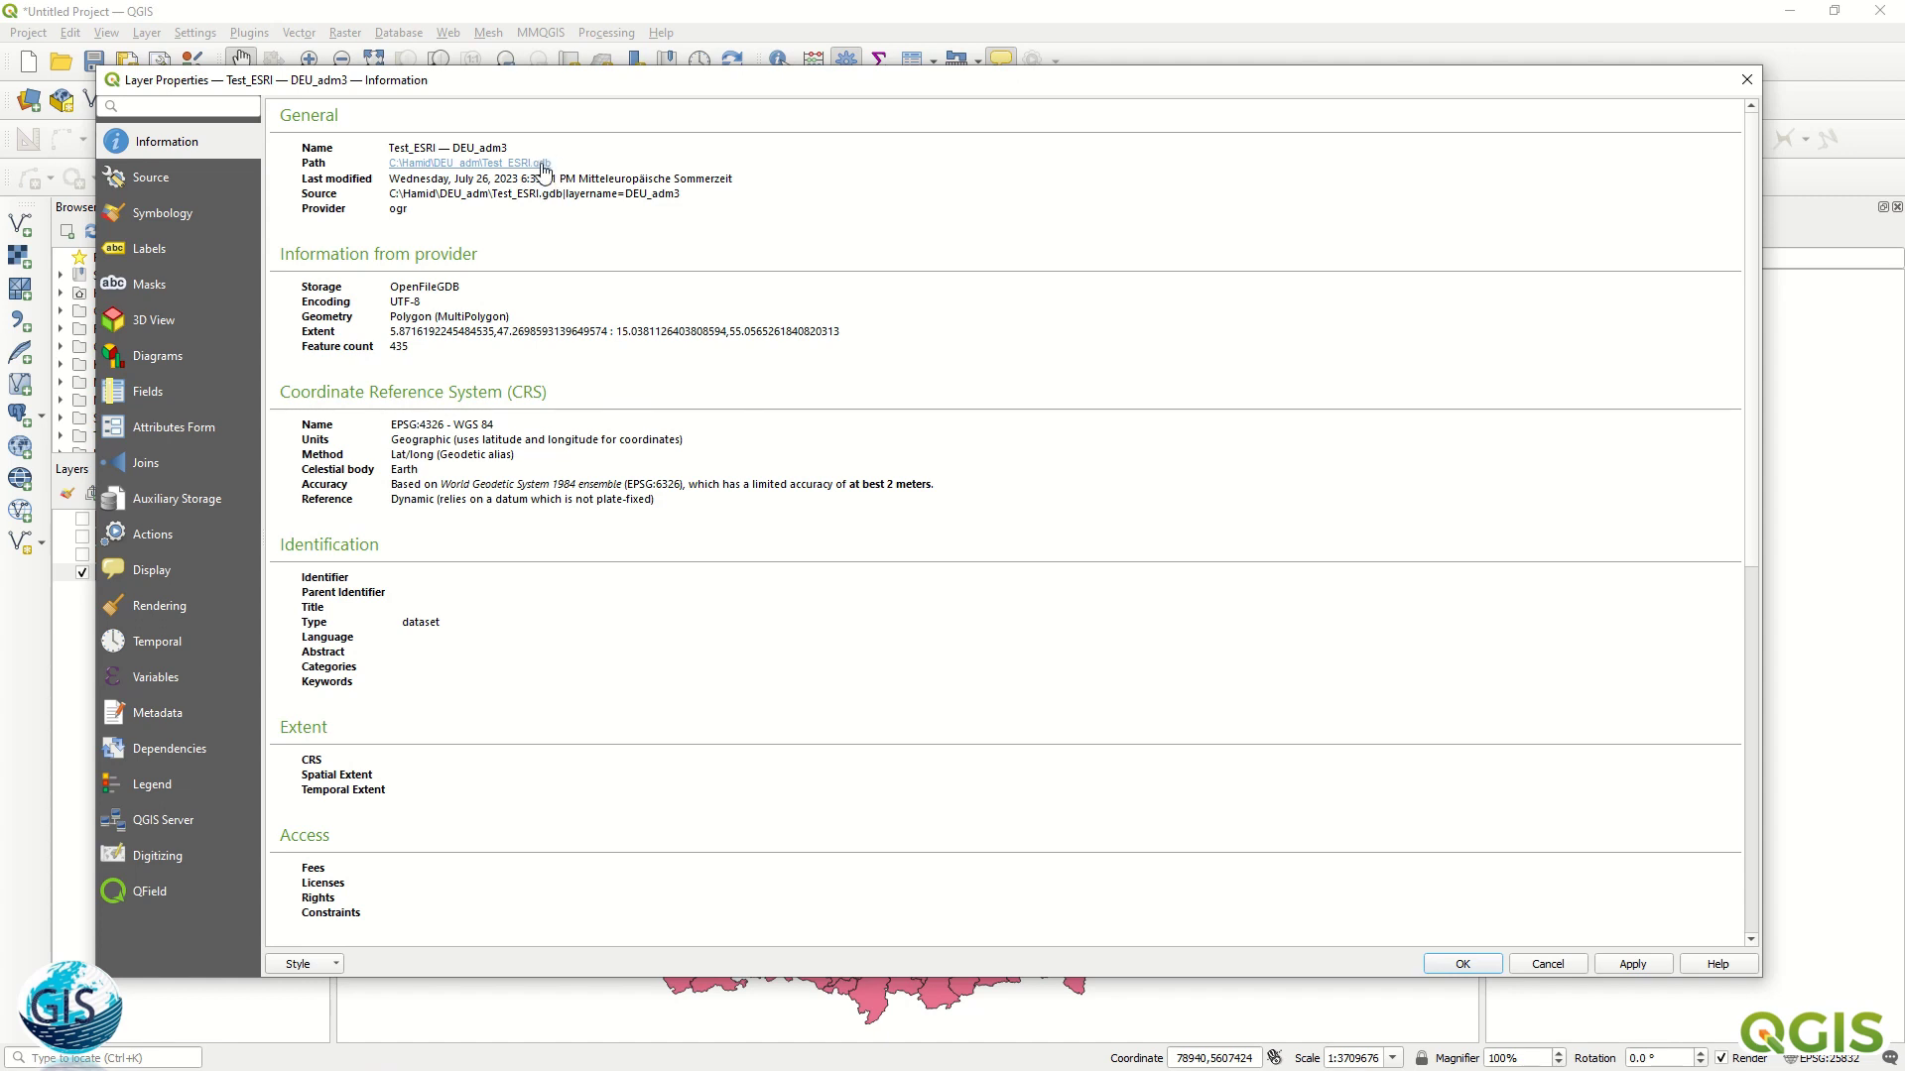
pyautogui.click(1747, 81)
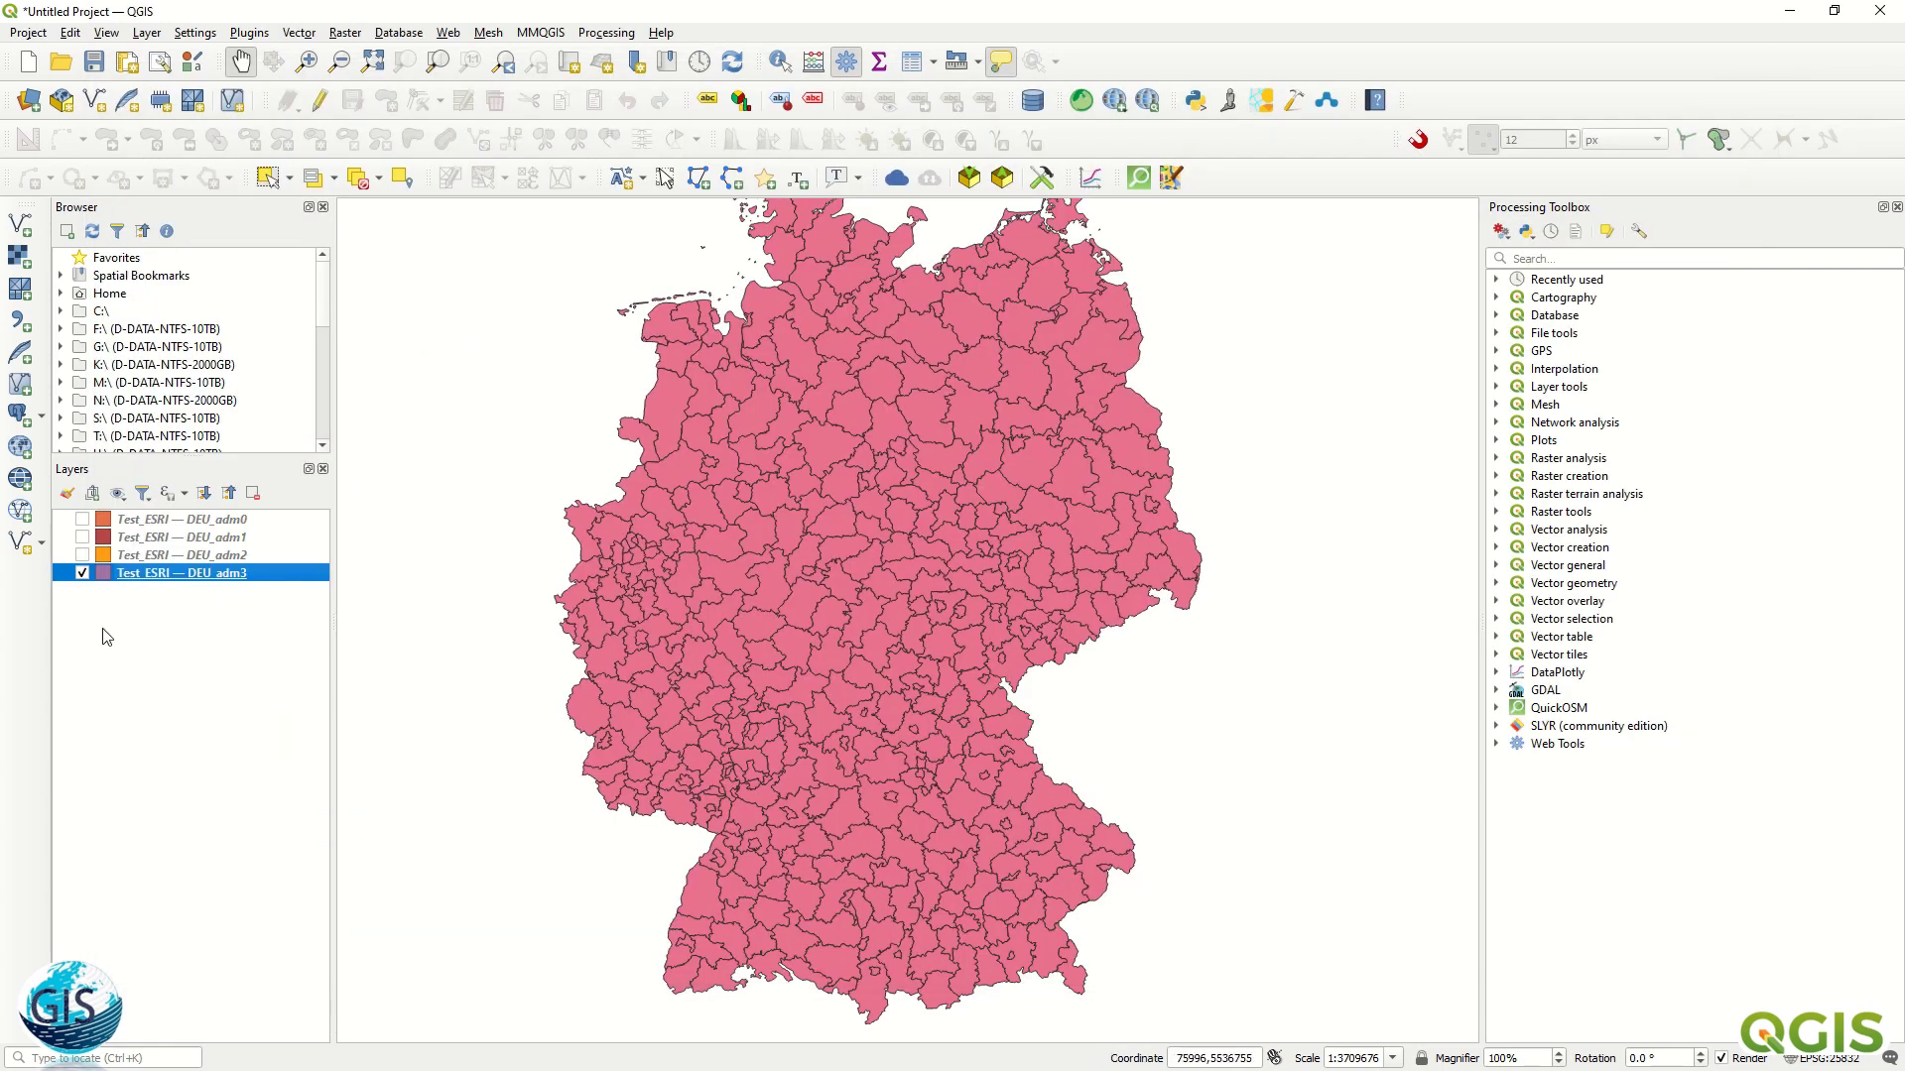
pyautogui.rightClick(229, 576)
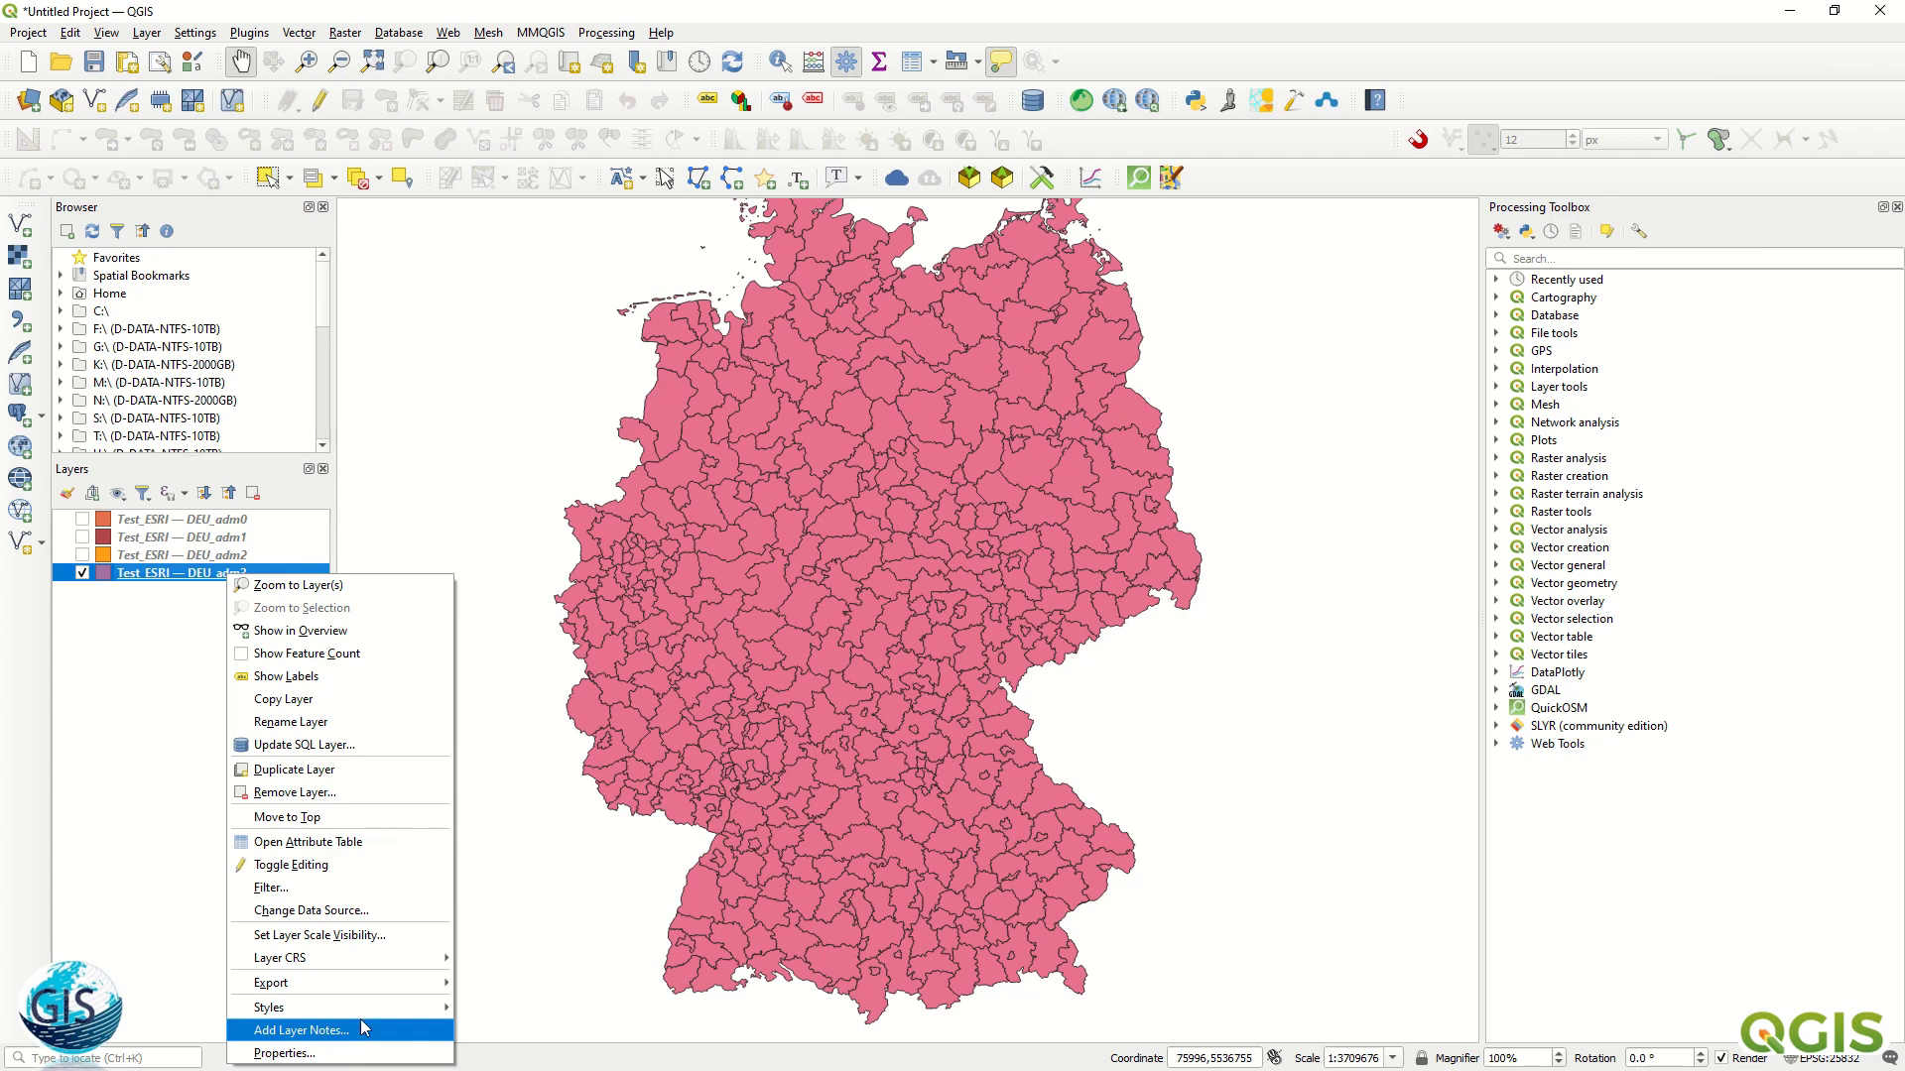
pyautogui.moveTo(371, 1020)
pyautogui.moveTo(327, 983)
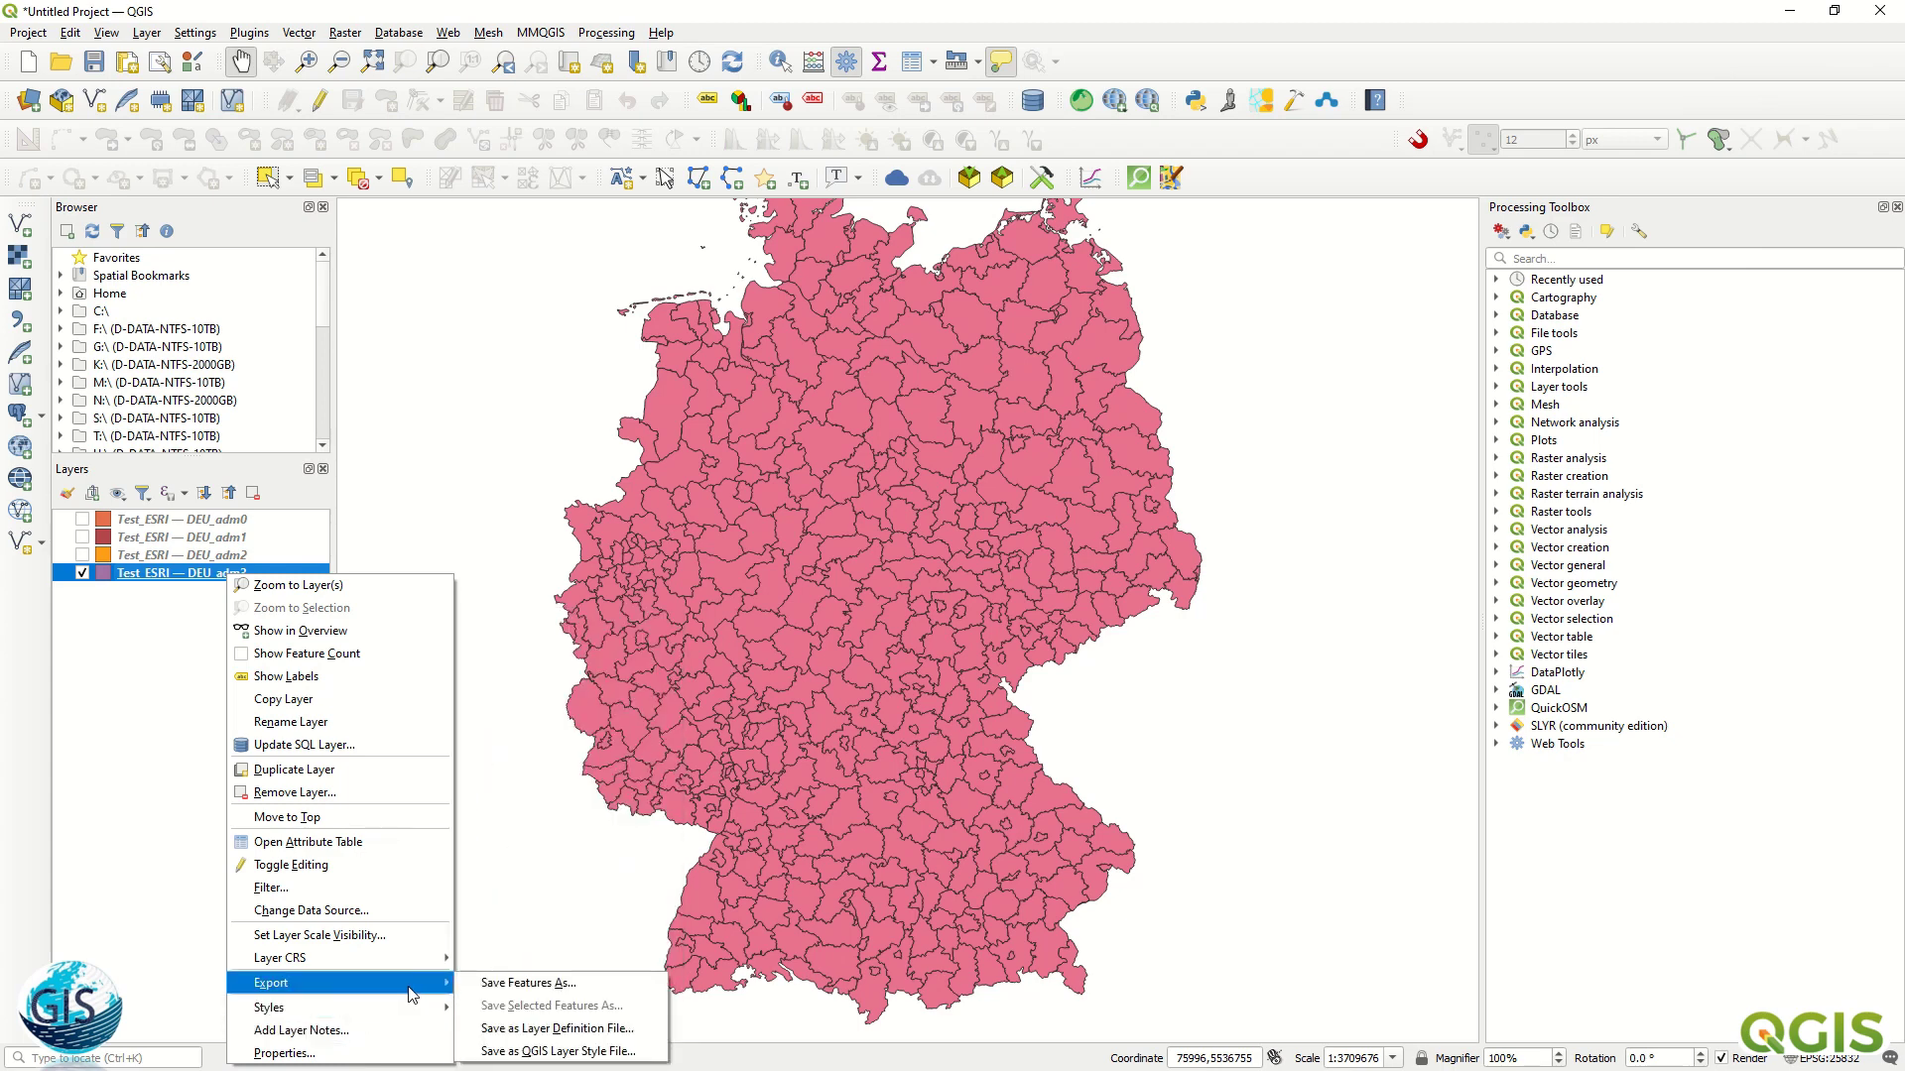
pyautogui.click(520, 982)
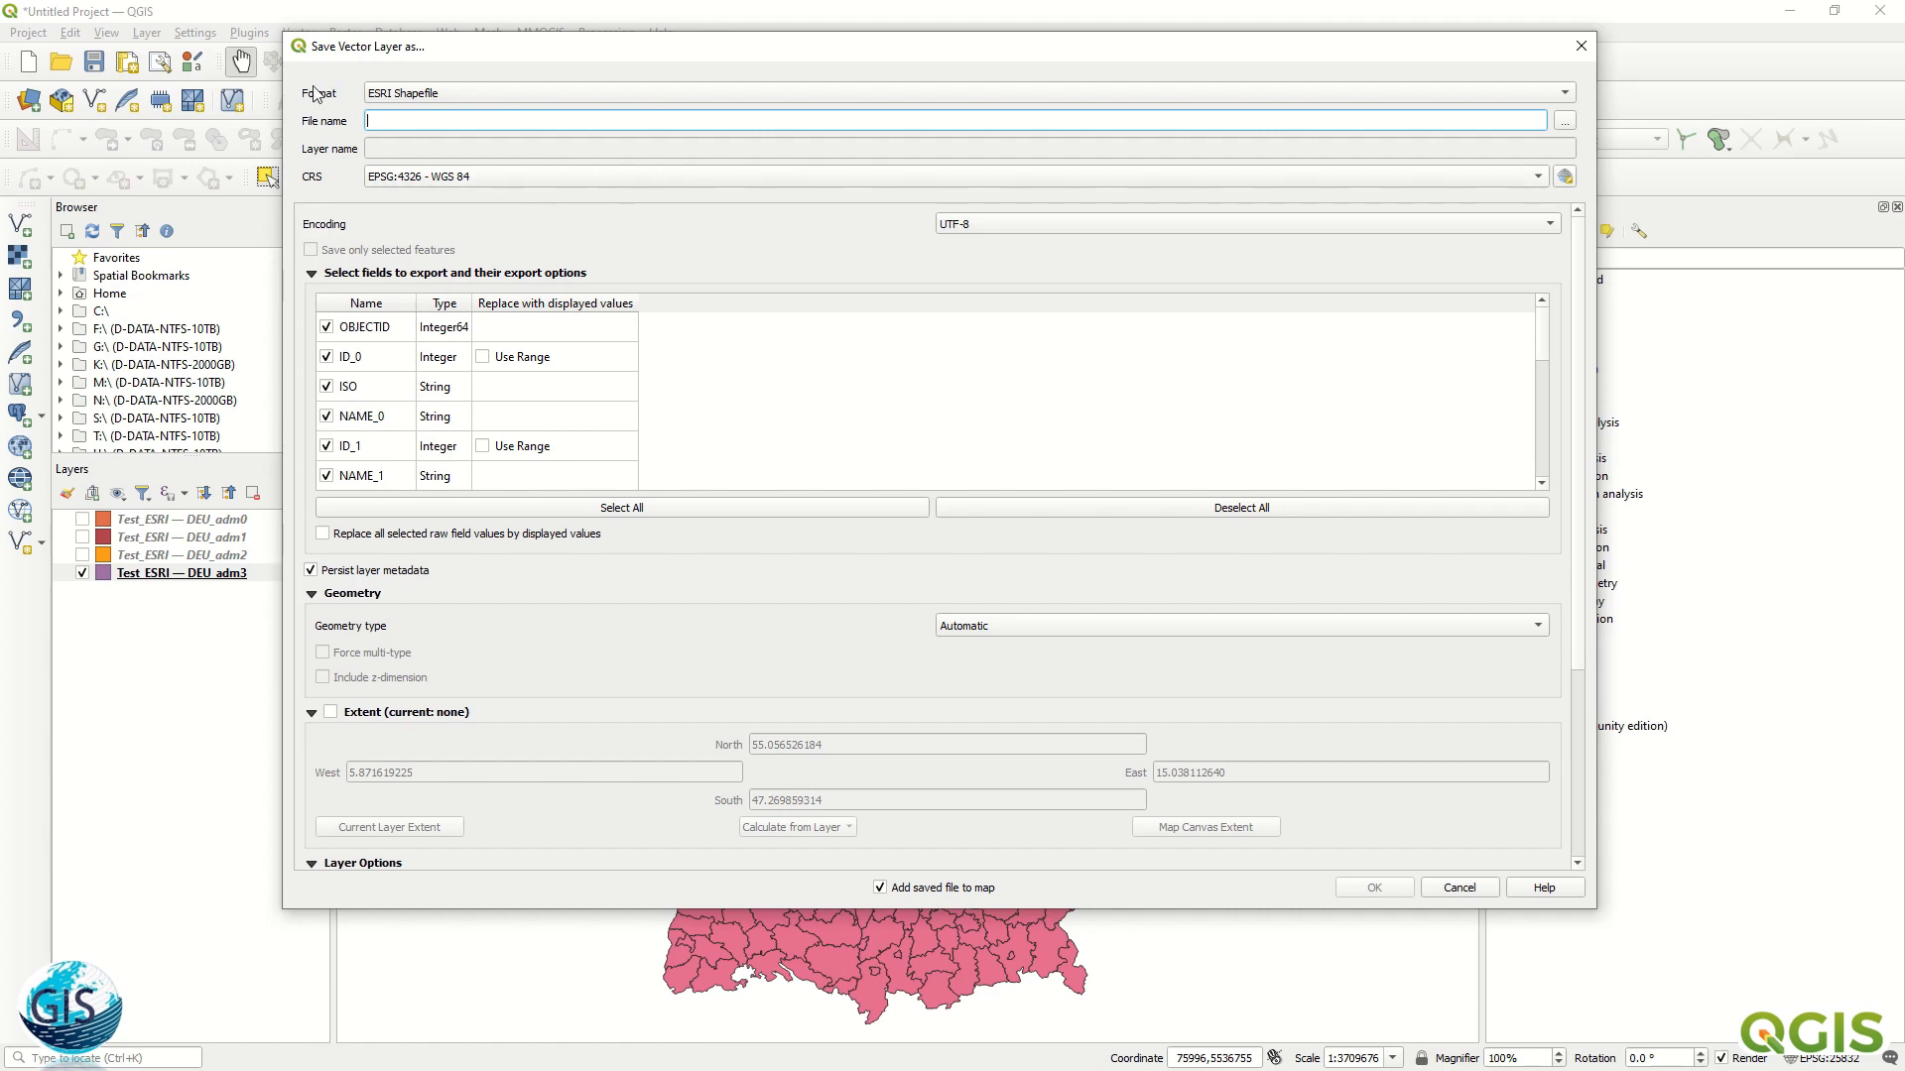
pyautogui.click(1581, 46)
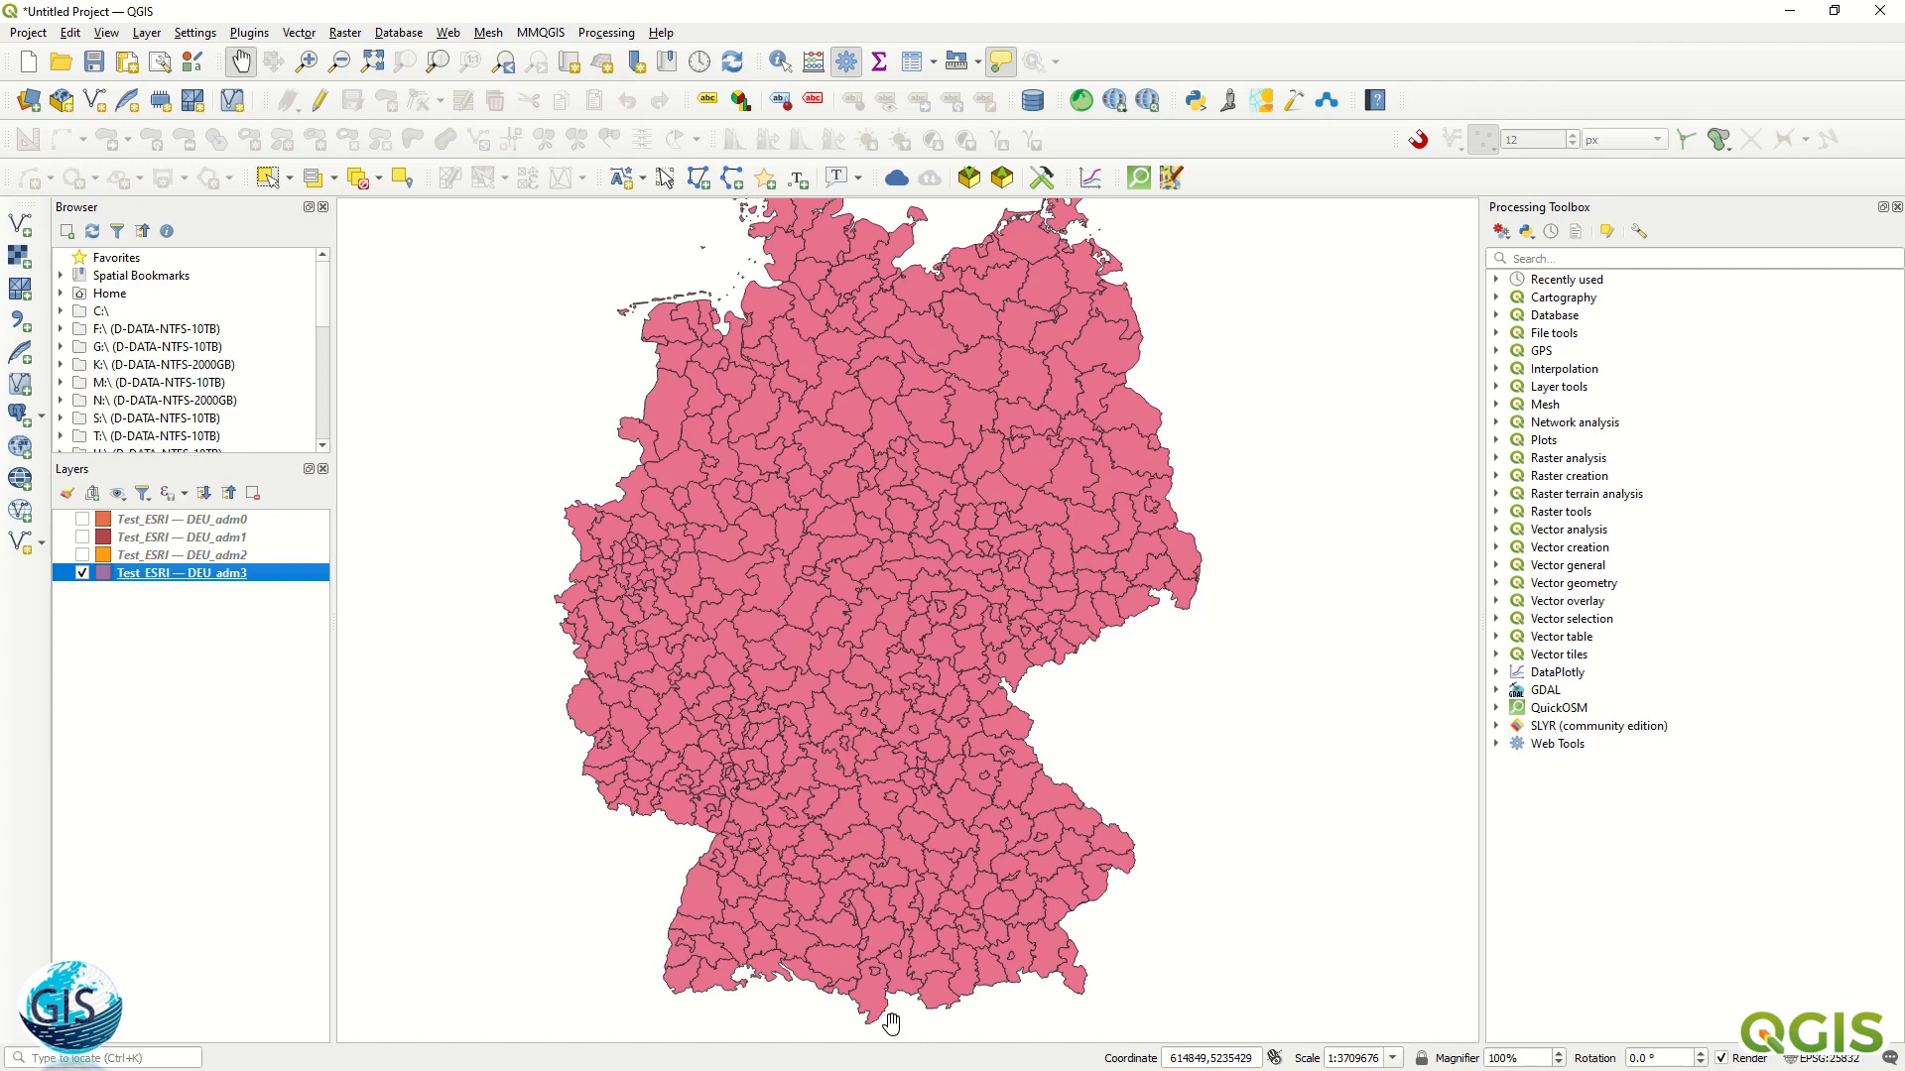